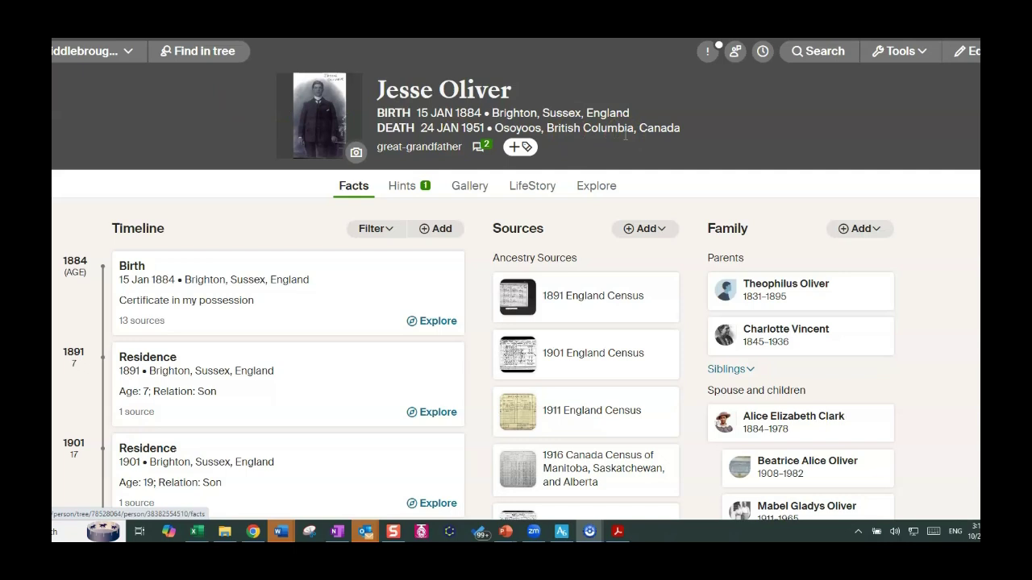
# Step: Switch the great-grandfather's Ancestry profile from the facts timeline to the LifeStory narrative
pyautogui.click(528, 191)
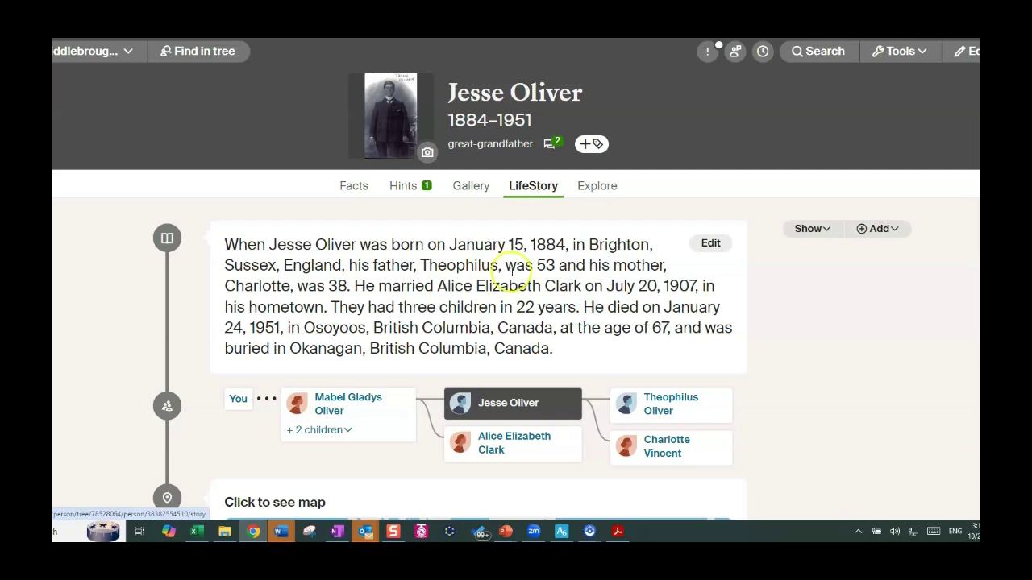
# Step: Select the LifeStory paragraph and the family detail cards on the Ancestry page
pyautogui.click(228, 245)
pyautogui.moveTo(228, 245); pyautogui.dragTo(577, 498)
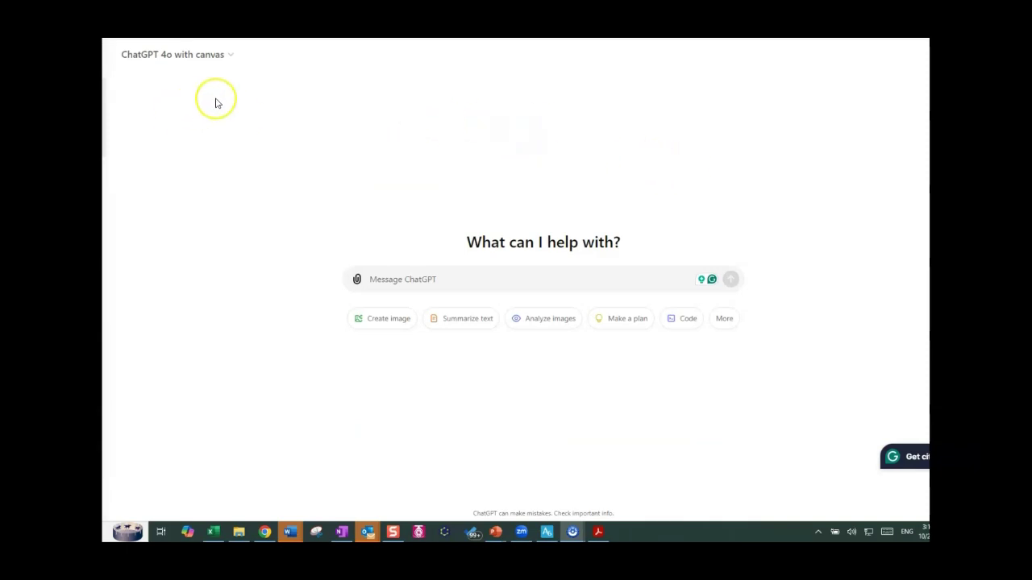
pyautogui.click(230, 58)
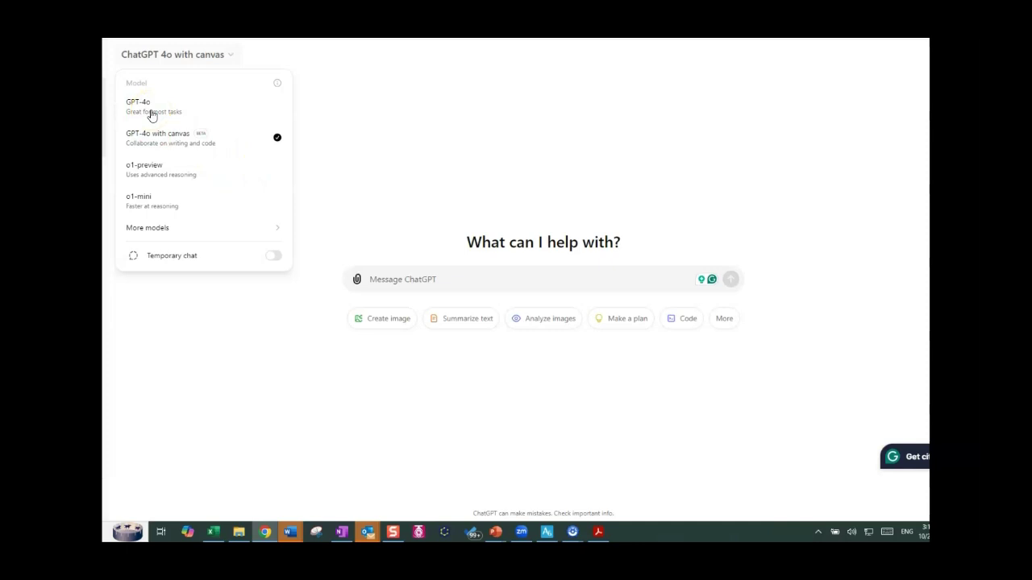
# Step: Send ChatGPT a request for a timeline and research gaps, with the copied biography pasted in
pyautogui.click(383, 206)
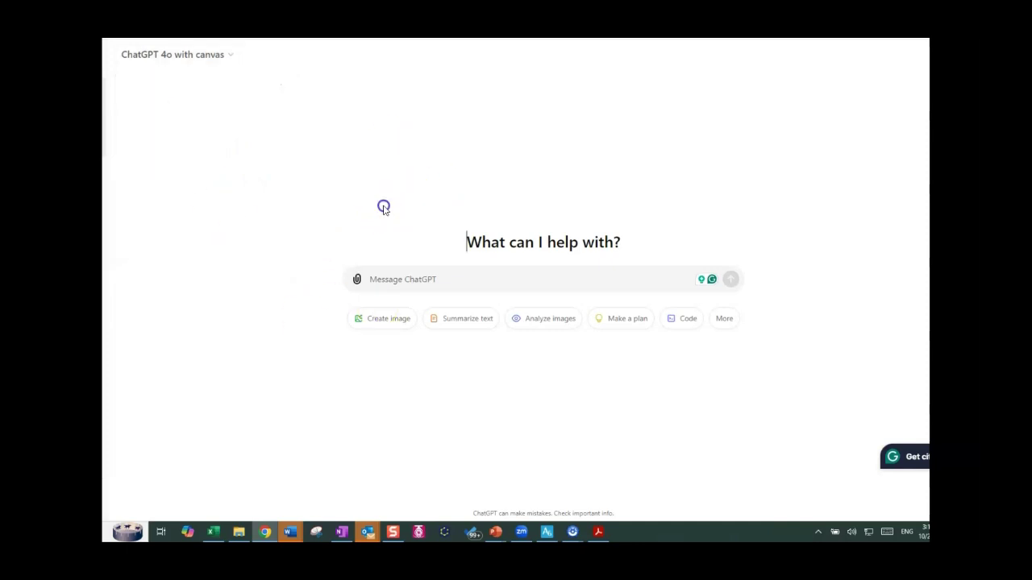
pyautogui.click(407, 279)
pyautogui.write('Ple')
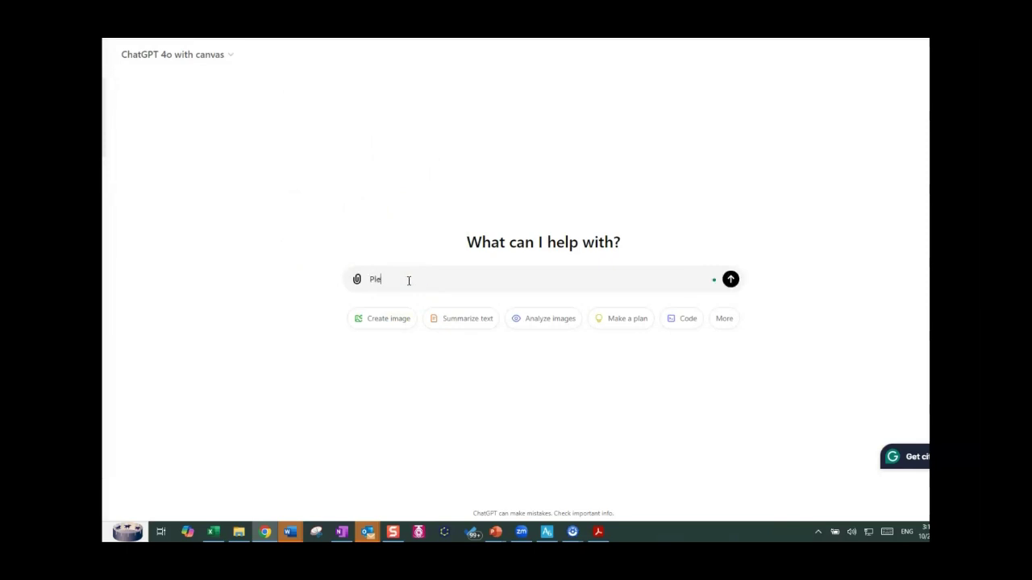
pyautogui.write('ase create a timeline for this person and identify ')
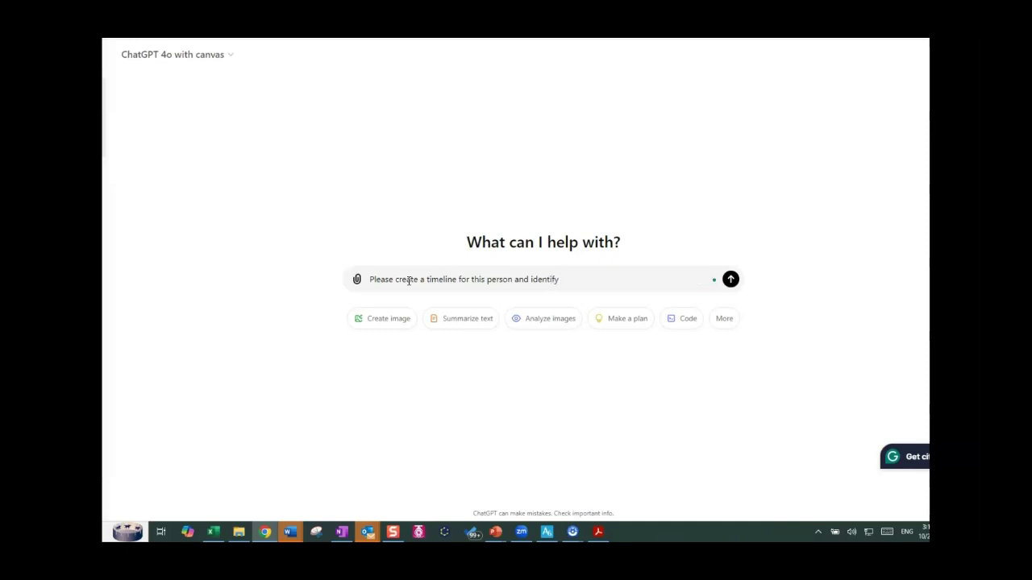
pyautogui.write('any gaps that need further and r')
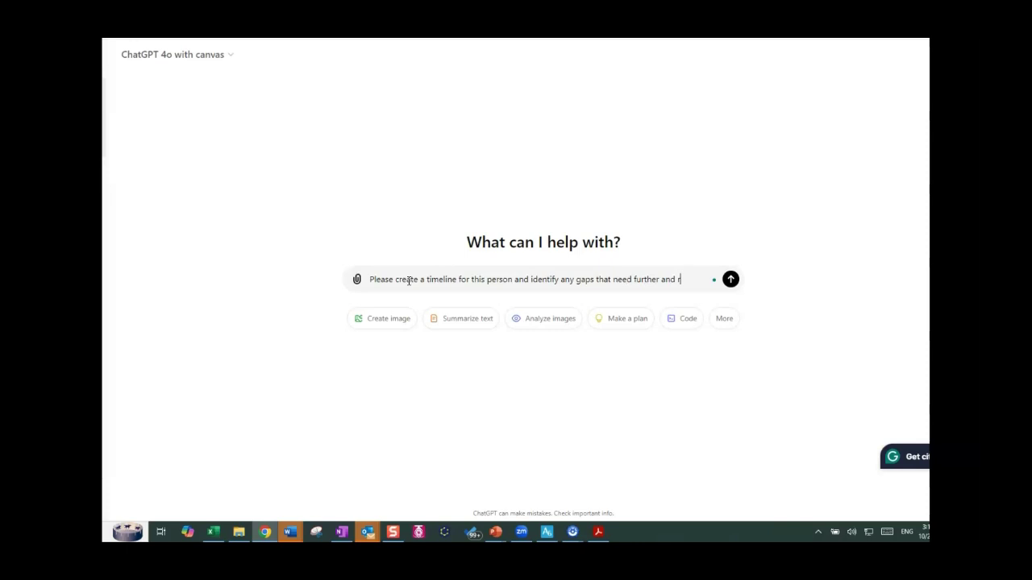
pyautogui.write('esearch.')
pyautogui.write("When Jesse Oliver was born on January 15, 1884, in Brighton, Sussex, England, his father, Theophilus, was 53 and his mother, Charlotte, was 38. He married Alice Elizabeth Clark on July 20, 1907, in his hometown. They had three children in 22 years. He died on January 24, 1951, in Osoyoos, British Columbia, Canada, at the age of 67, and was buried in Okanagan, British Columbia, Canada. Jesse's family You You")
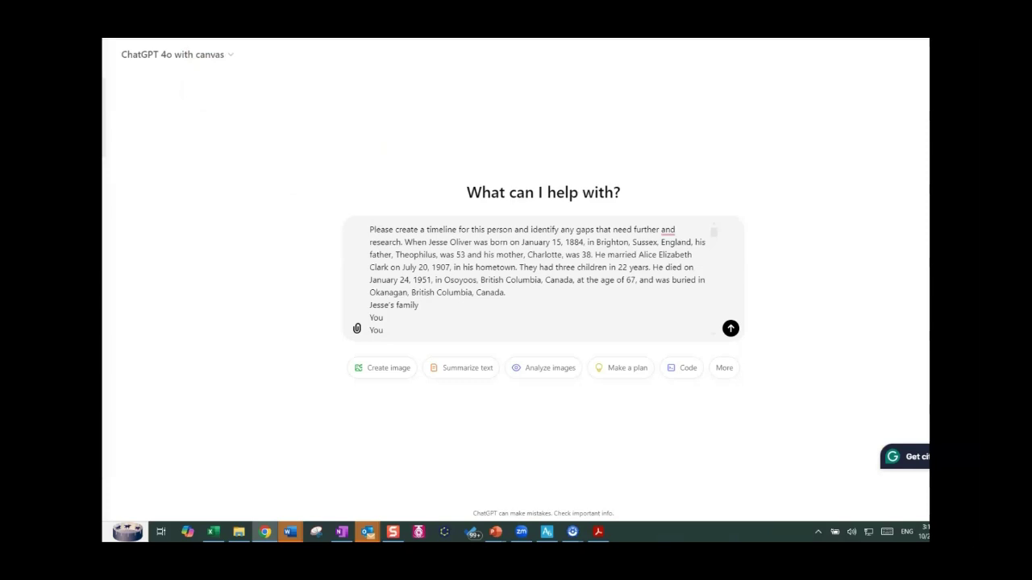
pyautogui.press('Return')
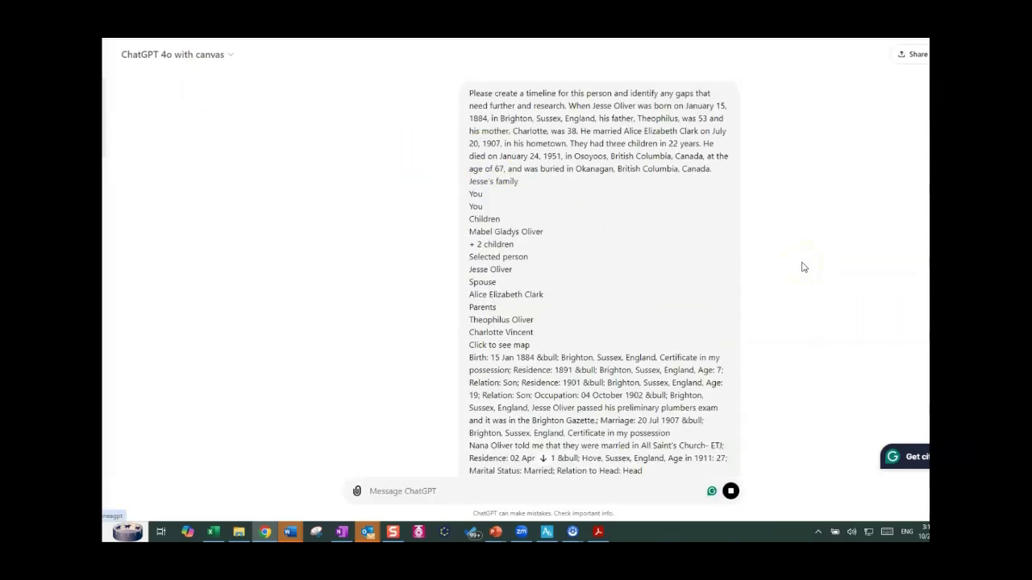
# Step: Follow the reply's dated timeline from the 1884 Brighton birth to the 1951 Osoyoos death
pyautogui.click(548, 361)
pyautogui.scroll(-15, 553, 392)
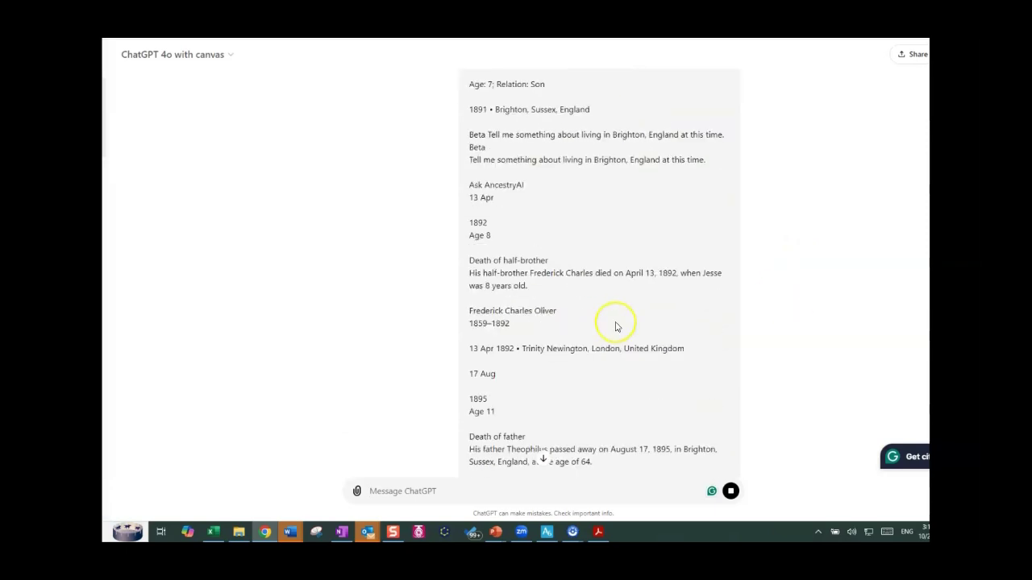
pyautogui.scroll(-15, 615, 326)
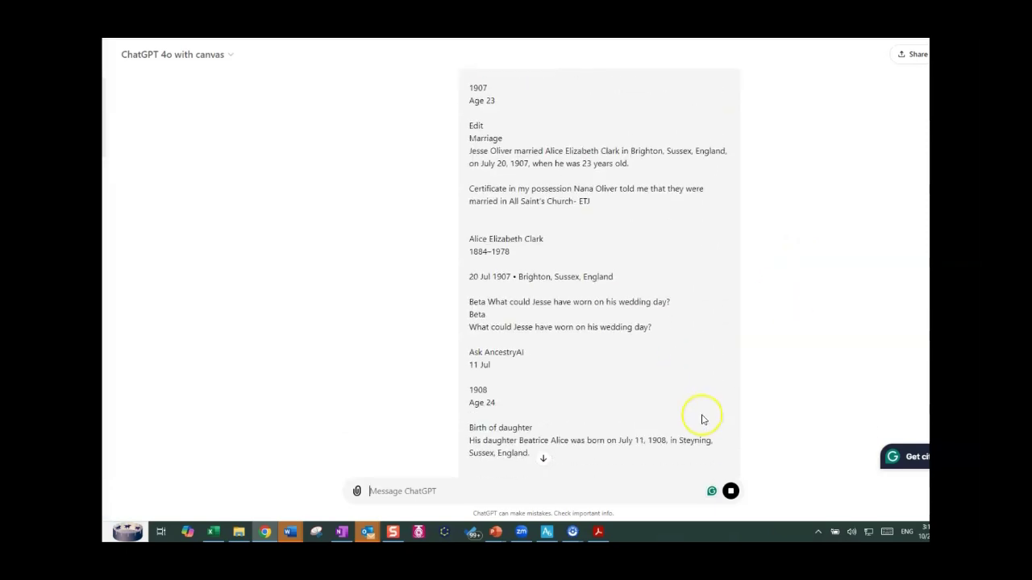
pyautogui.scroll(-10, 707, 410)
pyautogui.click(545, 460)
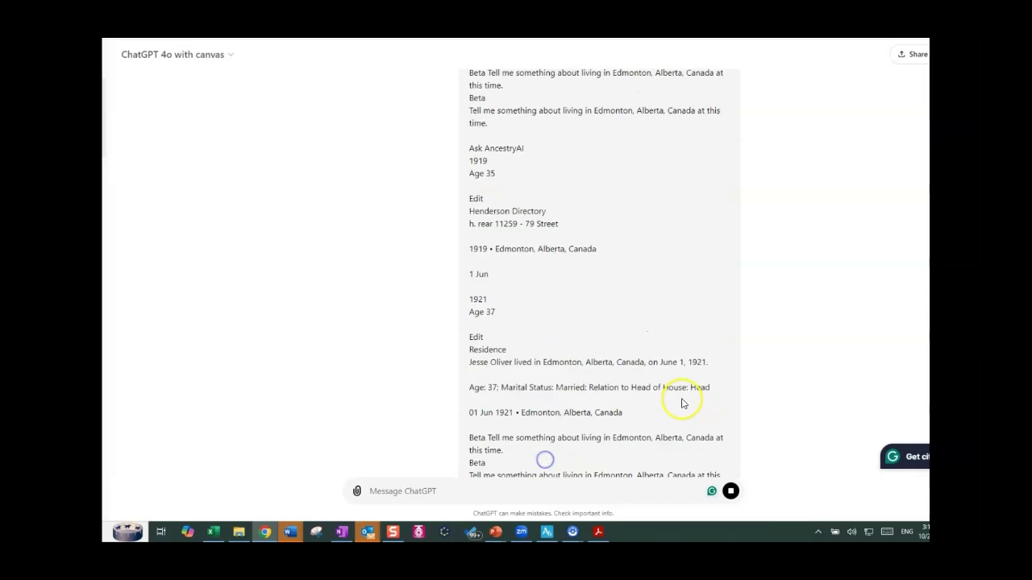
pyautogui.scroll(-2, 685, 383)
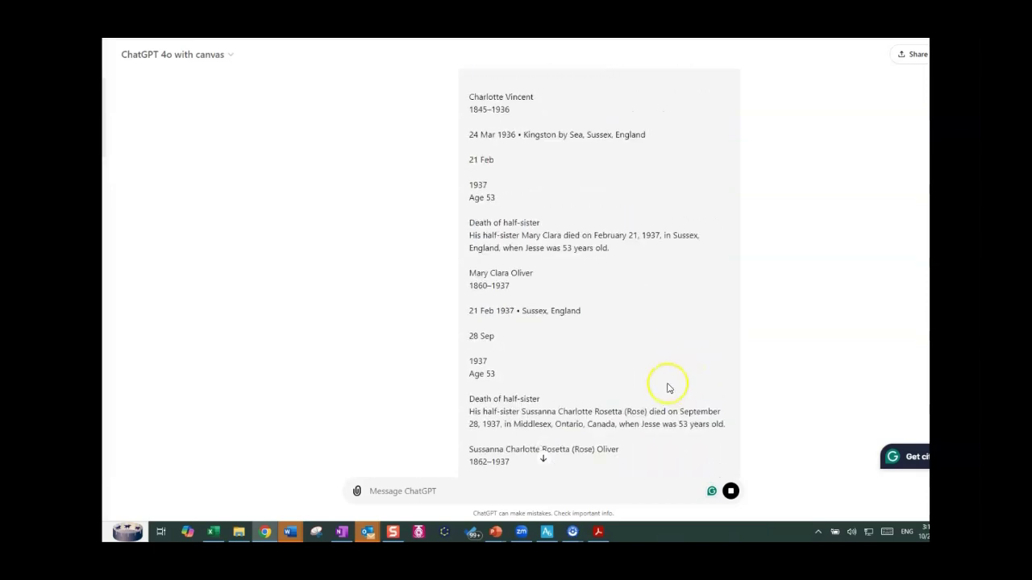
pyautogui.scroll(-12, 668, 386)
pyautogui.scroll(3, 661, 370)
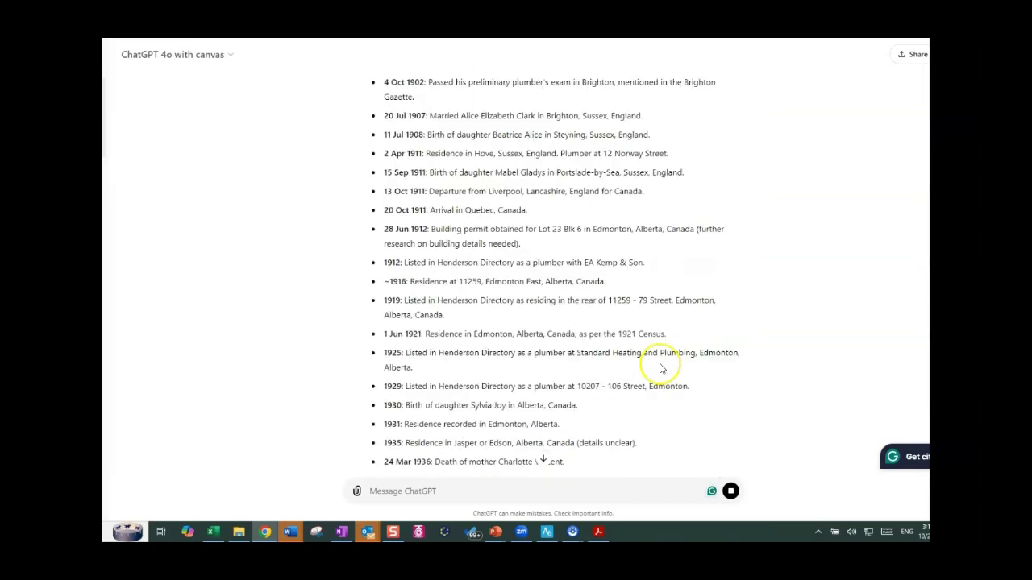
pyautogui.scroll(3, 659, 369)
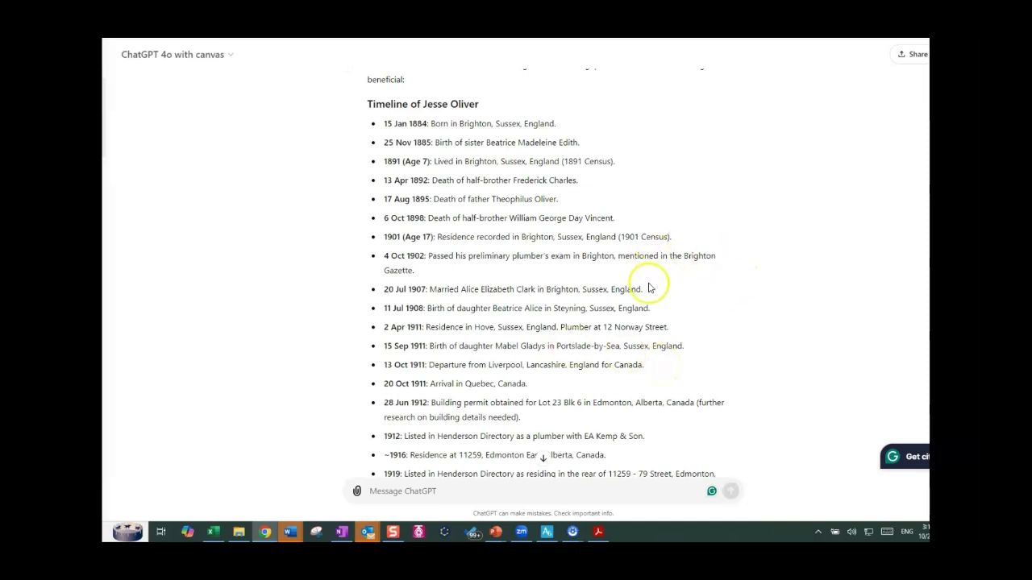
pyautogui.scroll(-1, 653, 331)
pyautogui.scroll(-3, 653, 330)
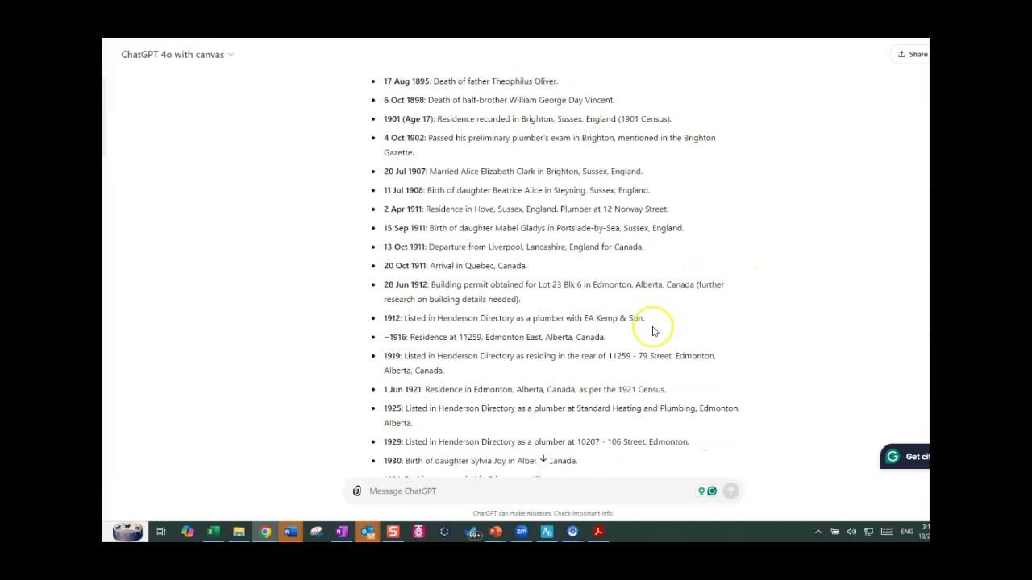
pyautogui.scroll(-5, 653, 327)
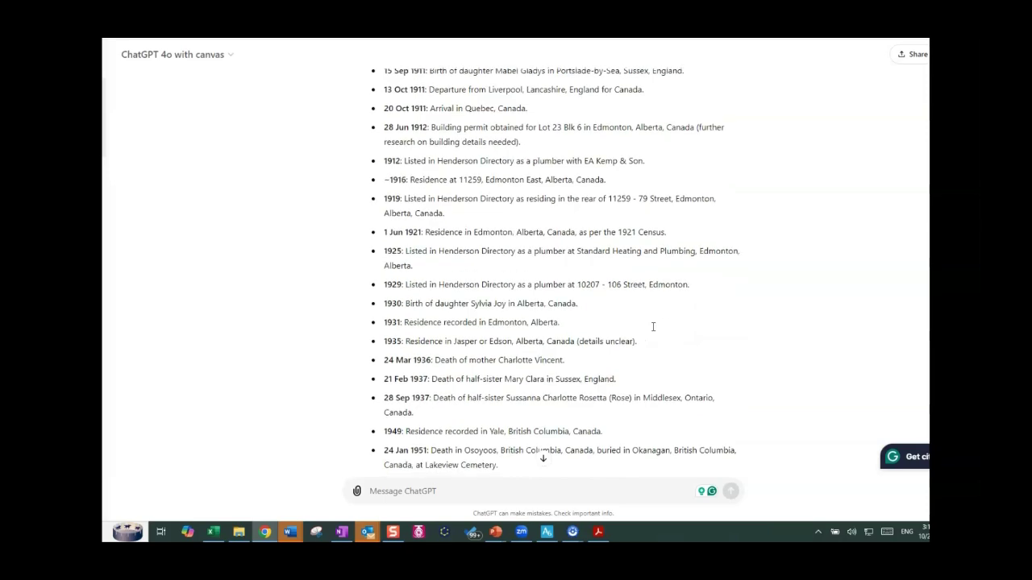
# Step: Read down the numbered research gaps, from childhood schooling to the 1935 Jasper/Edson residence
pyautogui.scroll(-3, 750, 294)
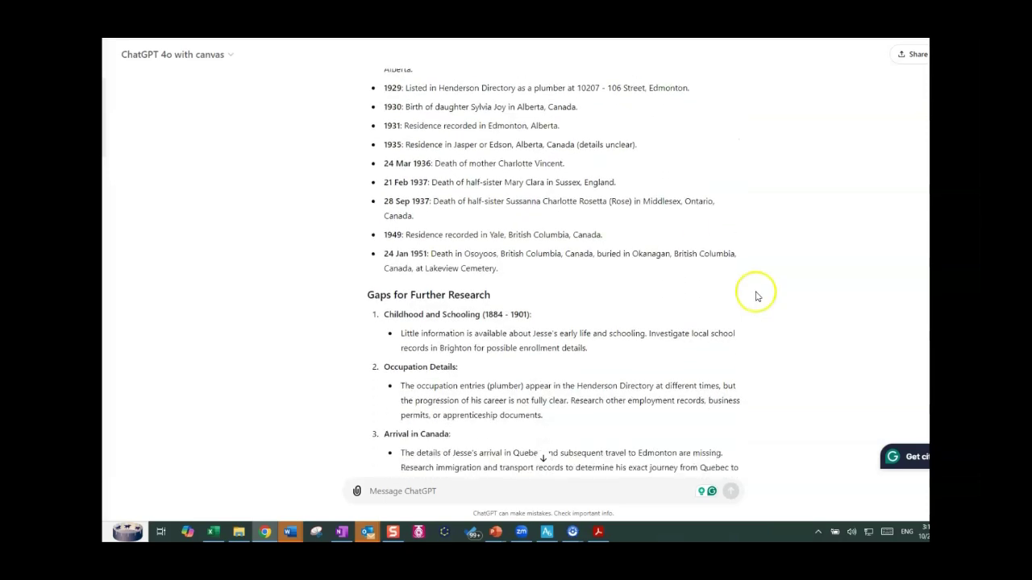
pyautogui.scroll(-2, 770, 290)
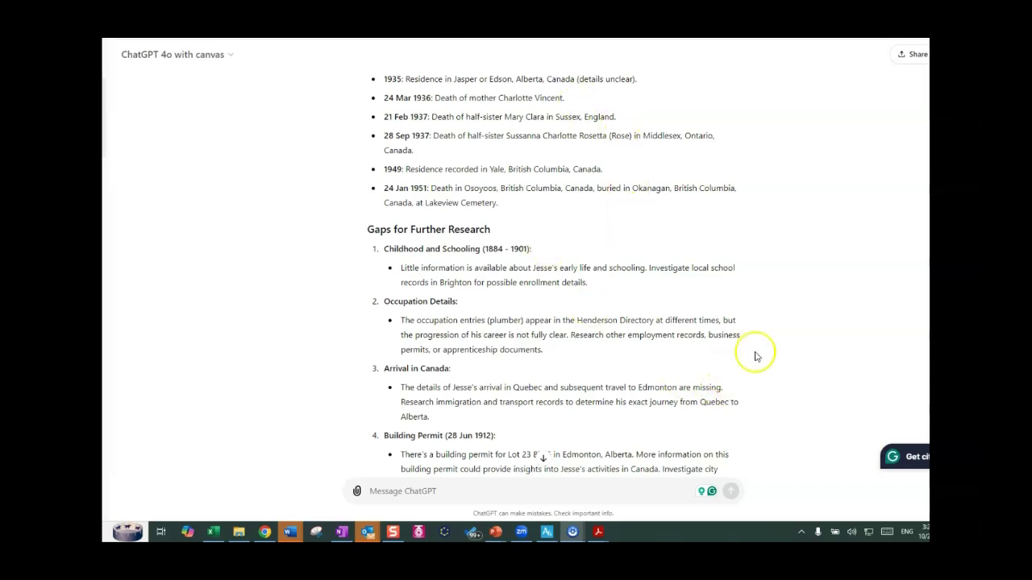
pyautogui.scroll(-1, 756, 357)
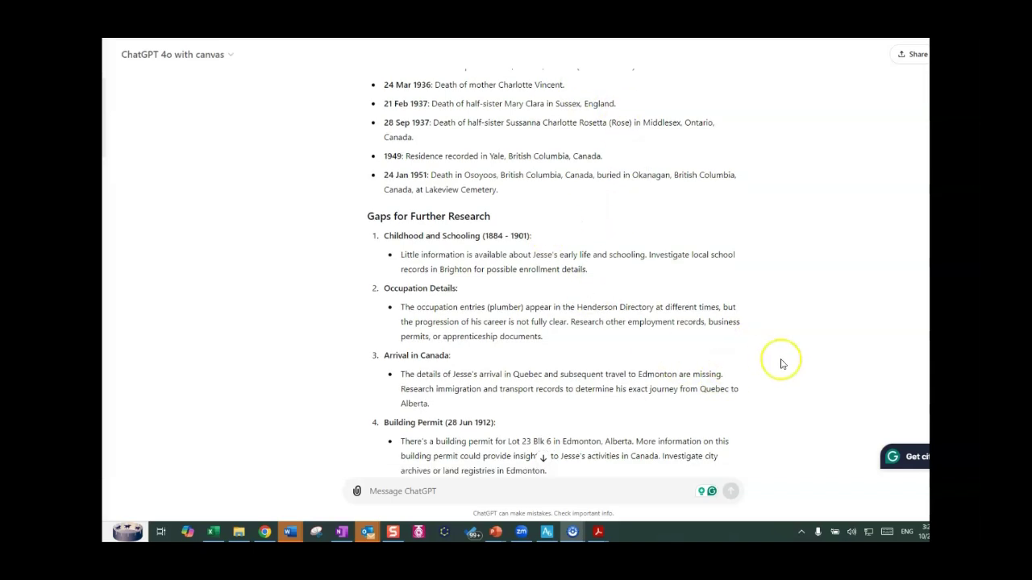
pyautogui.scroll(-2, 781, 363)
pyautogui.scroll(-2, 781, 364)
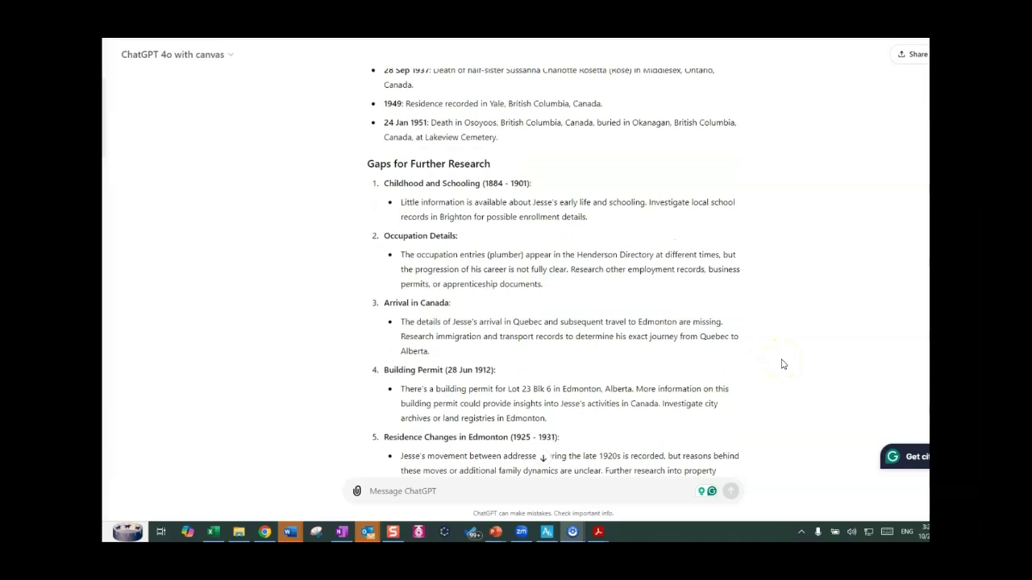
pyautogui.scroll(-2, 781, 365)
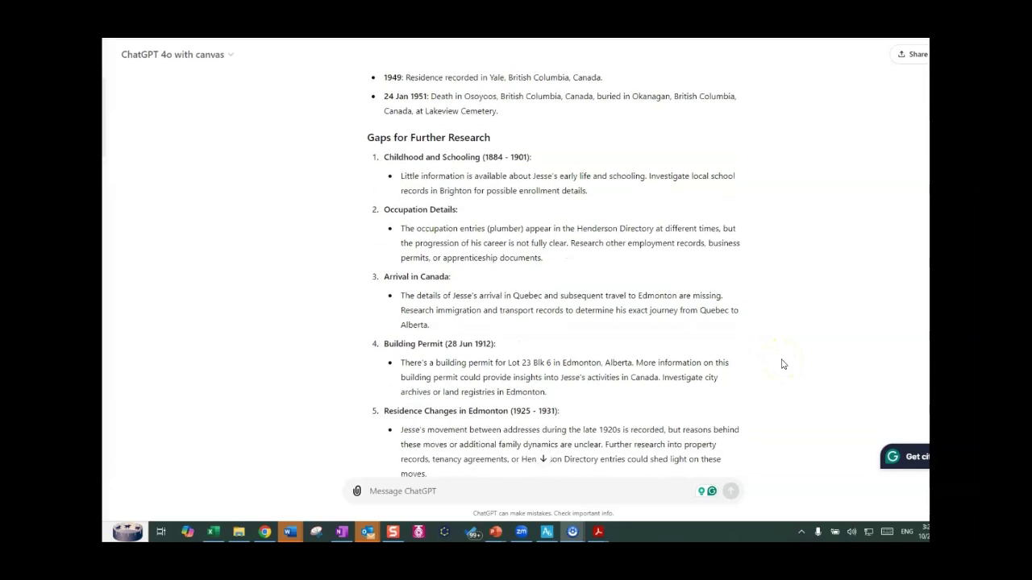
pyautogui.scroll(-2, 781, 364)
pyautogui.scroll(-2, 781, 365)
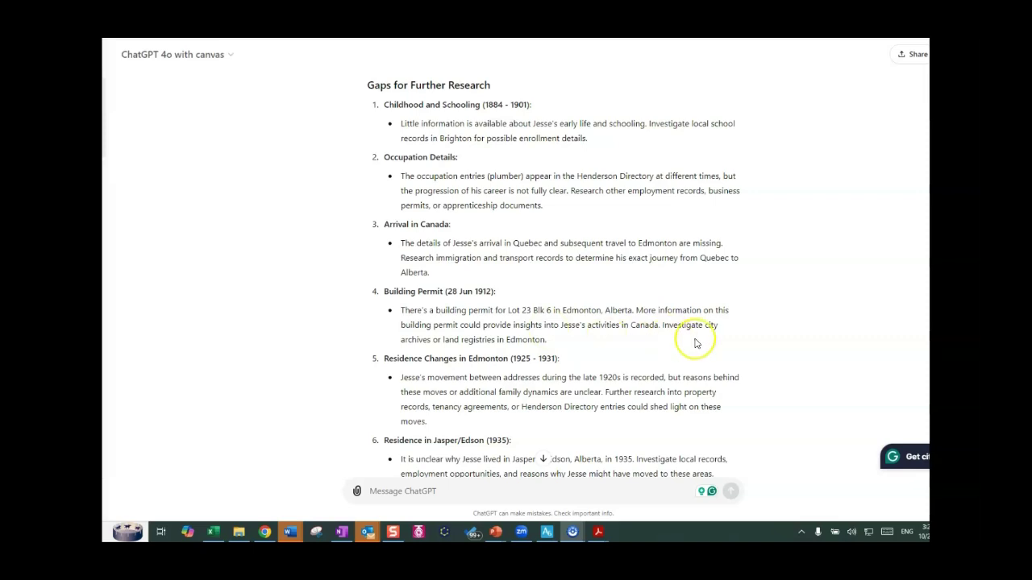
# Step: Scroll to the end of the reply through the Suggestions for Further Action and closing paragraph
pyautogui.scroll(-1, 700, 340)
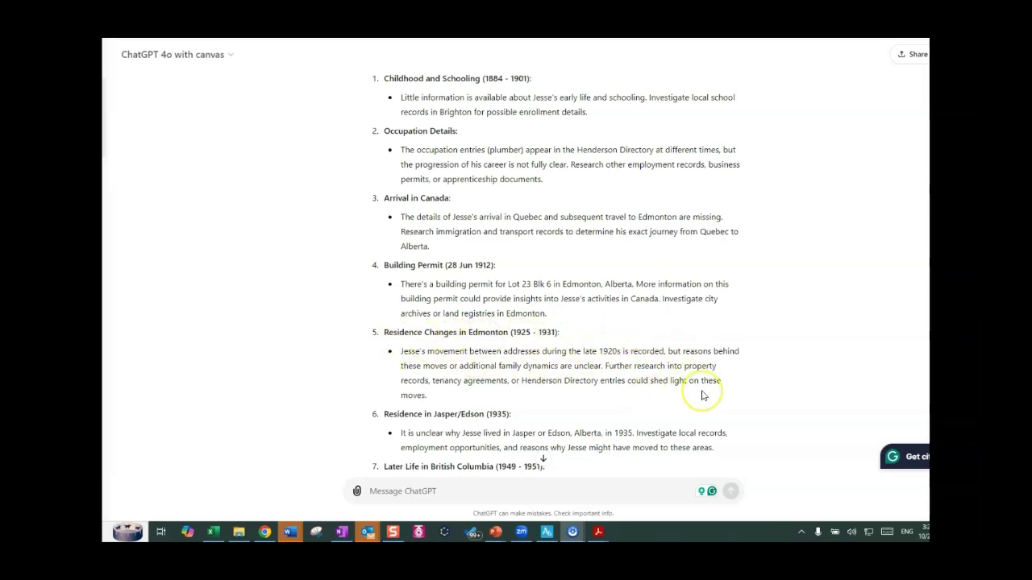
pyautogui.scroll(-2, 703, 395)
pyautogui.scroll(-2, 701, 395)
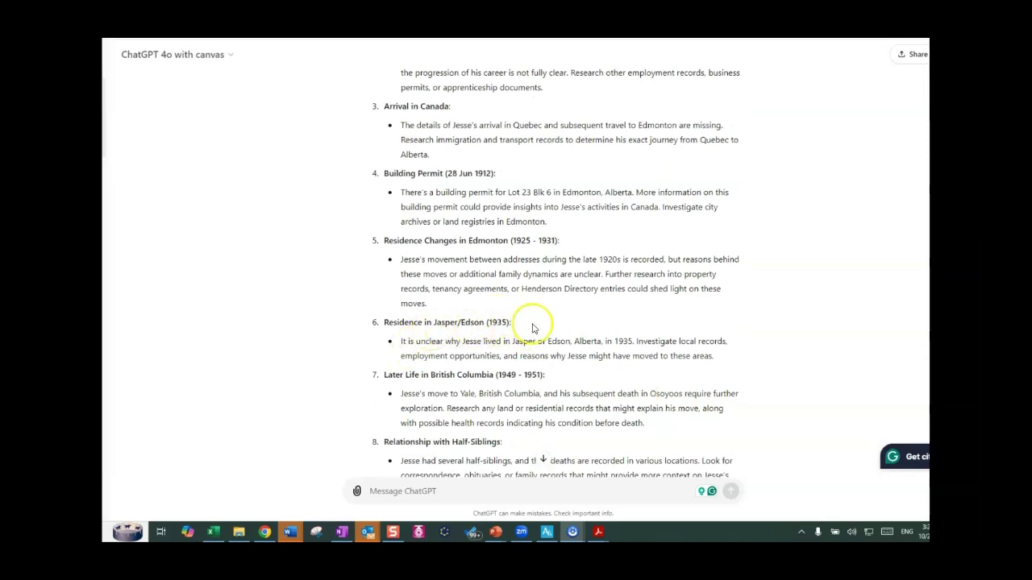
pyautogui.scroll(-1, 548, 314)
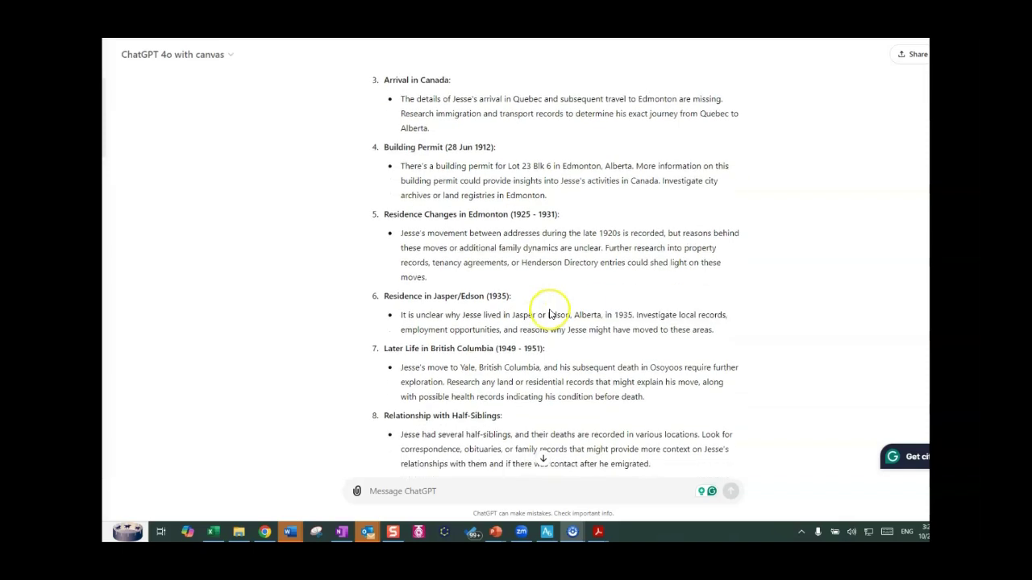
pyautogui.scroll(-1, 612, 349)
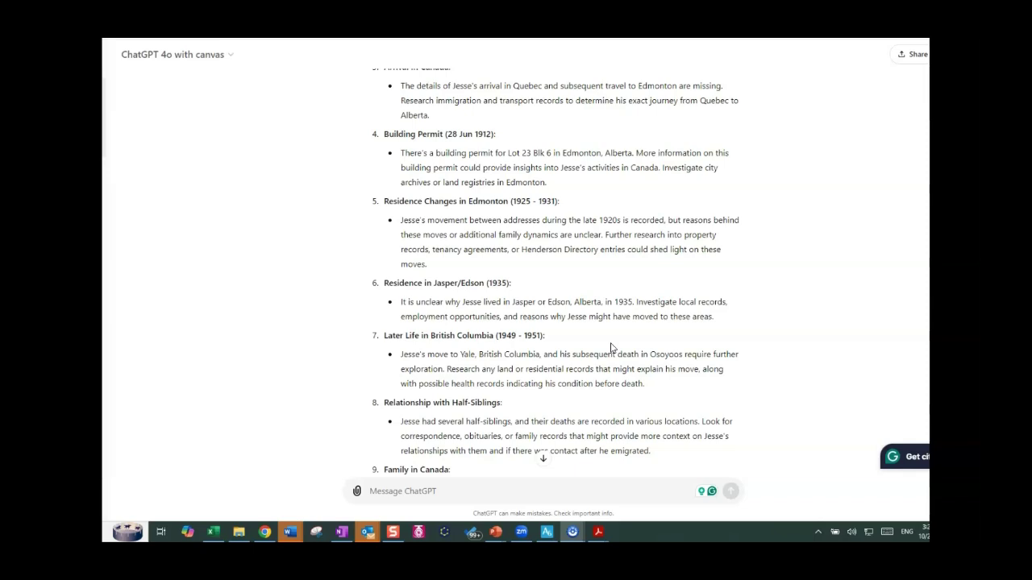
pyautogui.scroll(-2, 611, 349)
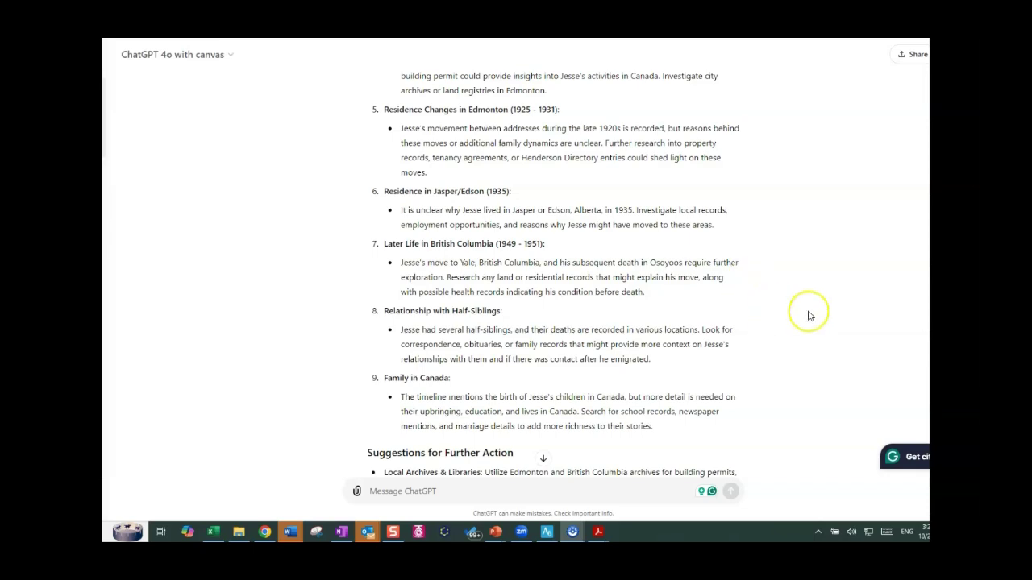
pyautogui.scroll(-2, 810, 316)
pyautogui.scroll(-4, 810, 316)
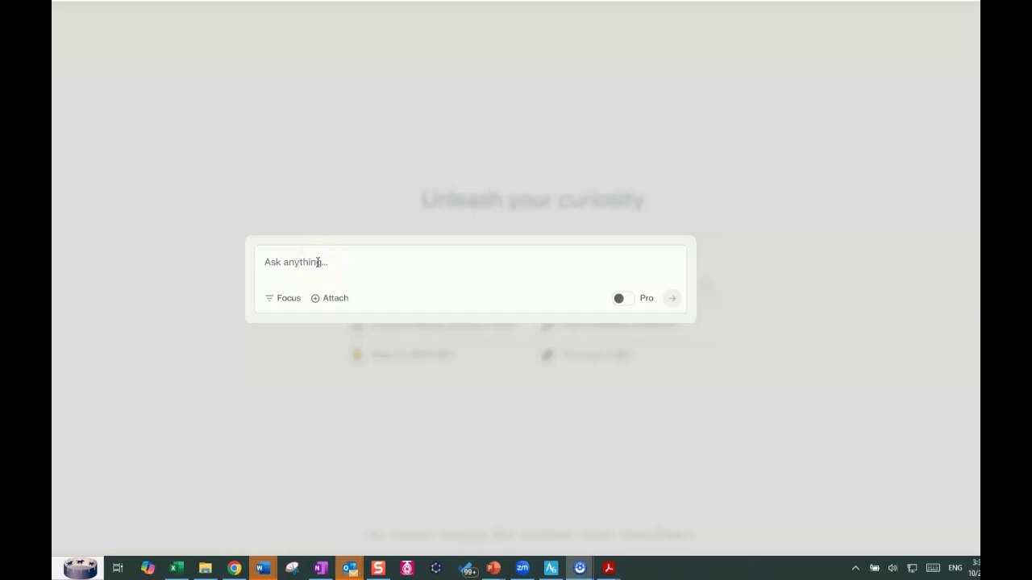
# Step: Ask Perplexity for a life timeline and further-research gaps, attaching the copied records as paste.txt
pyautogui.click(317, 262)
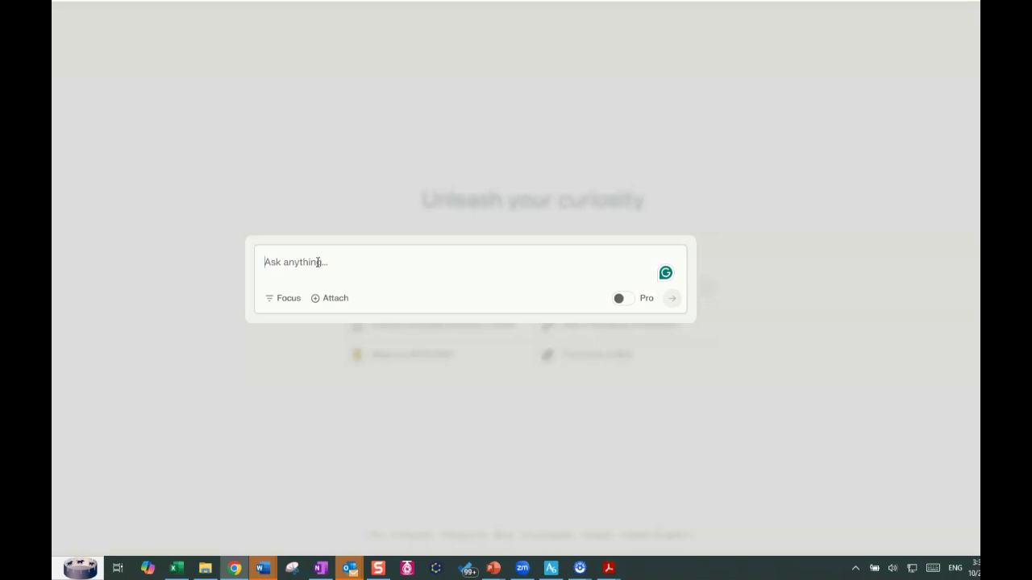
pyautogui.write('With the attached')
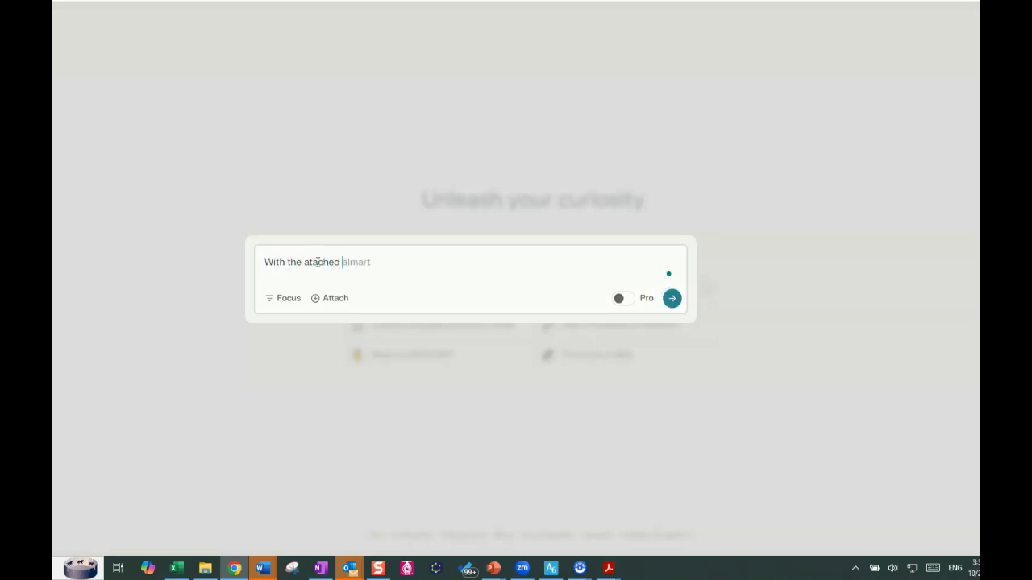
pyautogui.press('BackSpace')
pyautogui.press('BackSpace')
pyautogui.press('BackSpace')
pyautogui.press('BackSpace')
pyautogui.press('BackSpace')
pyautogui.press('BackSpace')
pyautogui.press('BackSpace')
pyautogui.write('tached information can you ')
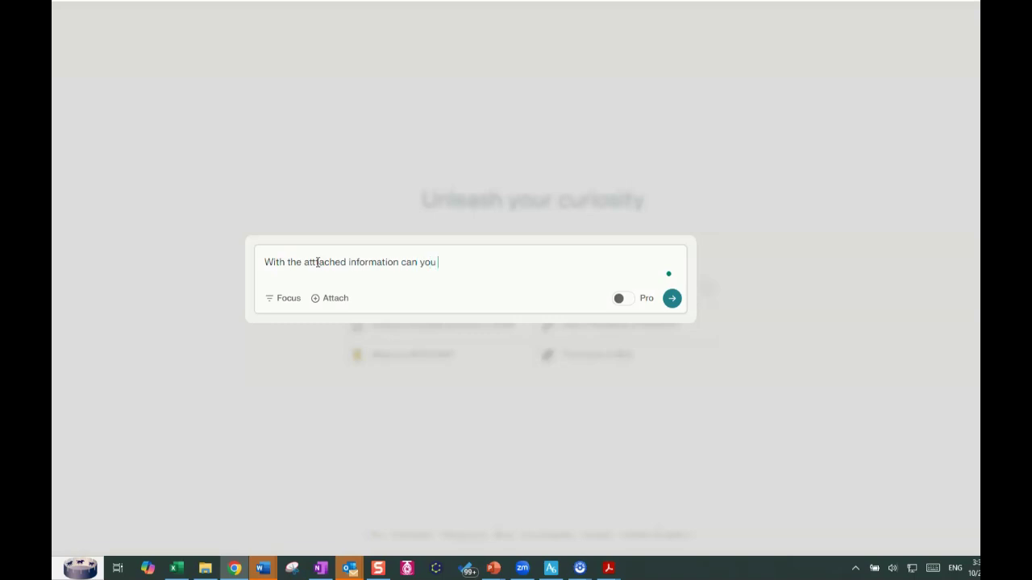
pyautogui.write('create a timeline of this person ')
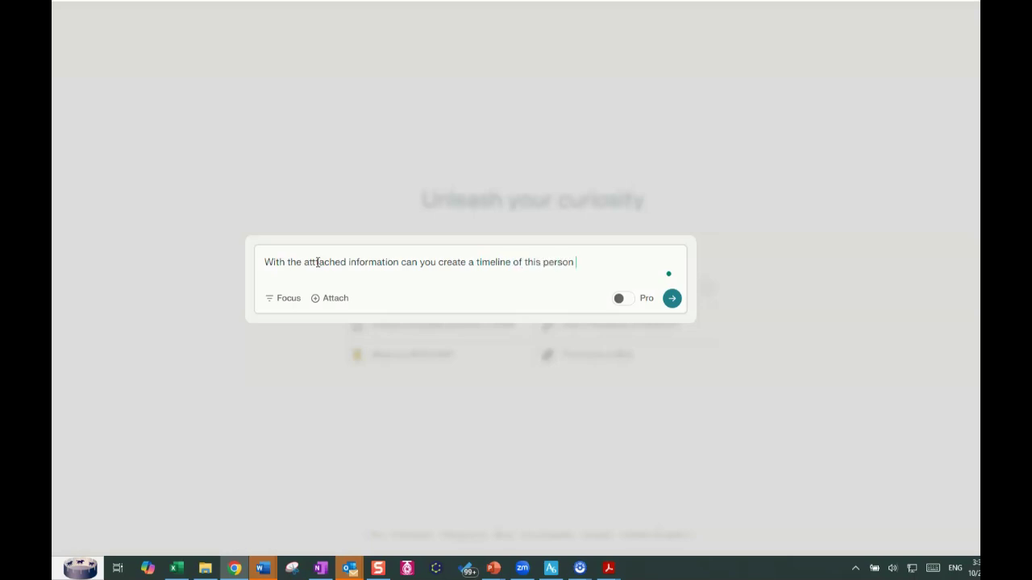
pyautogui.write('life and identifiy any')
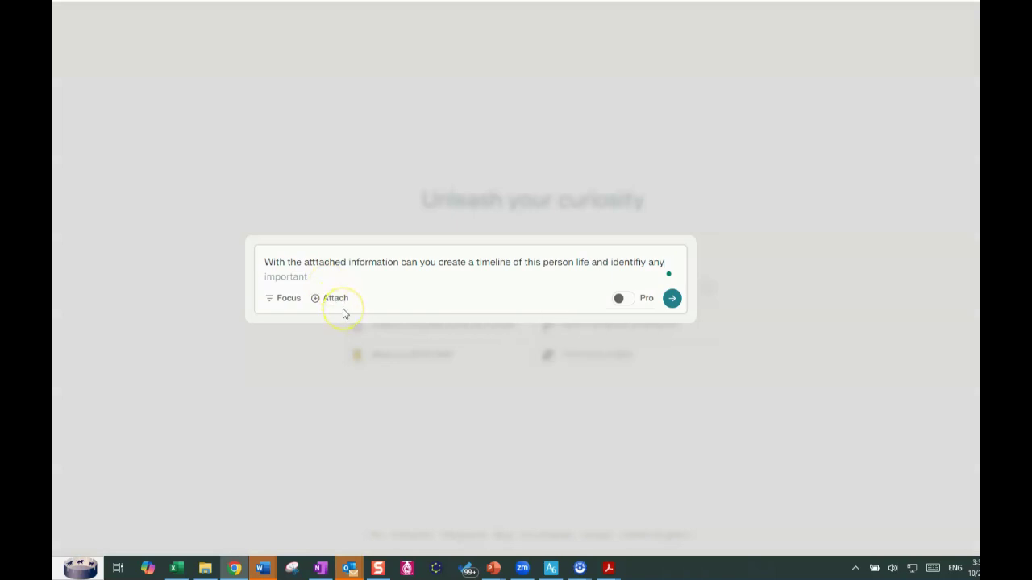
pyautogui.write('gaps')
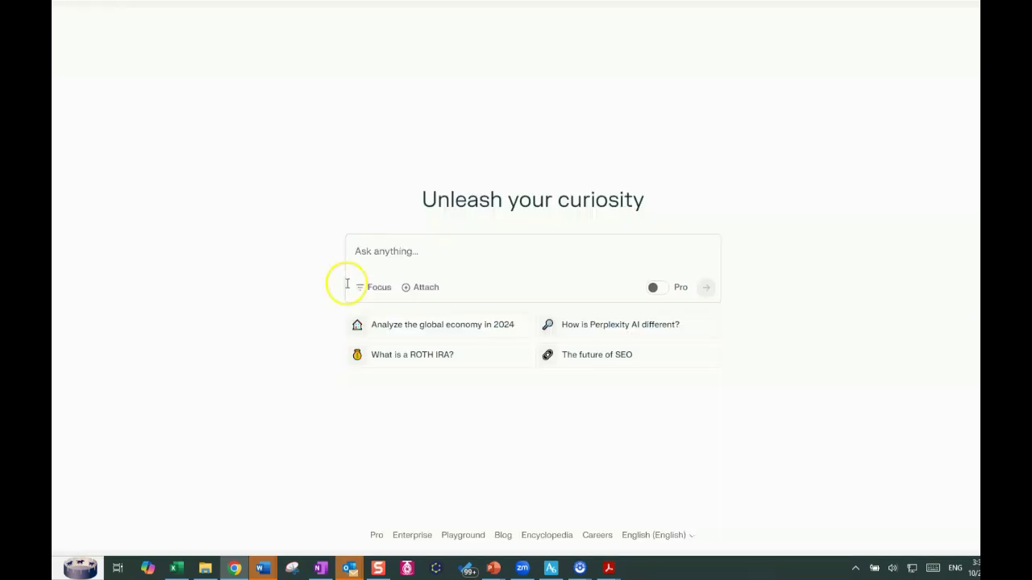
pyautogui.click(294, 275)
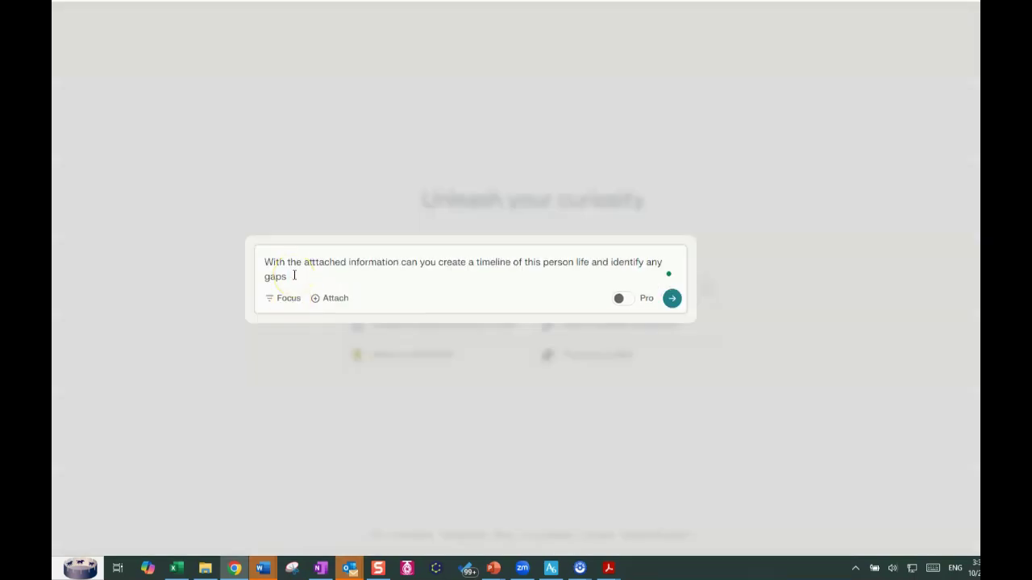
pyautogui.write('fr')
pyautogui.write('further reseach')
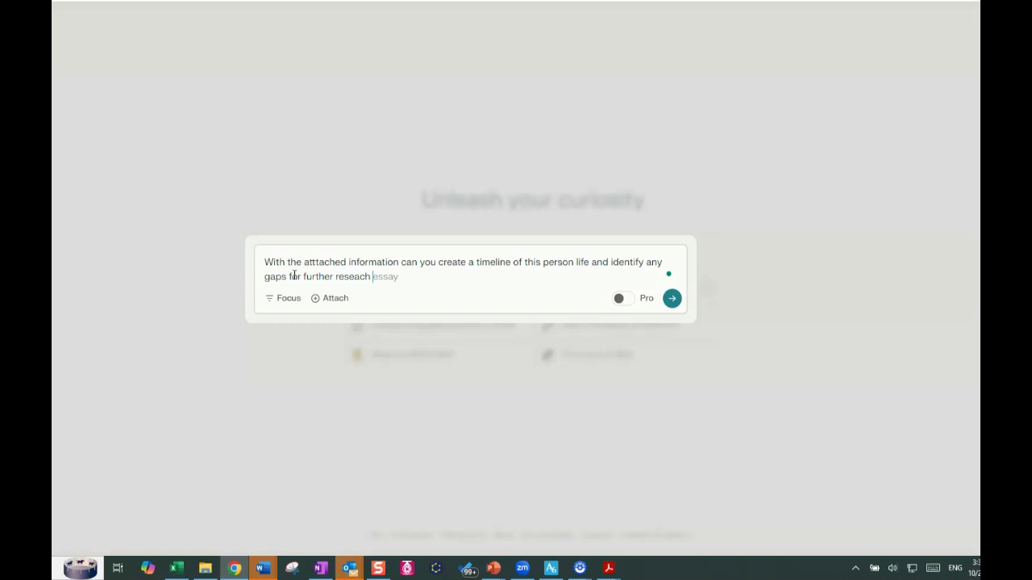
pyautogui.hotkey('ctrl', 'v')
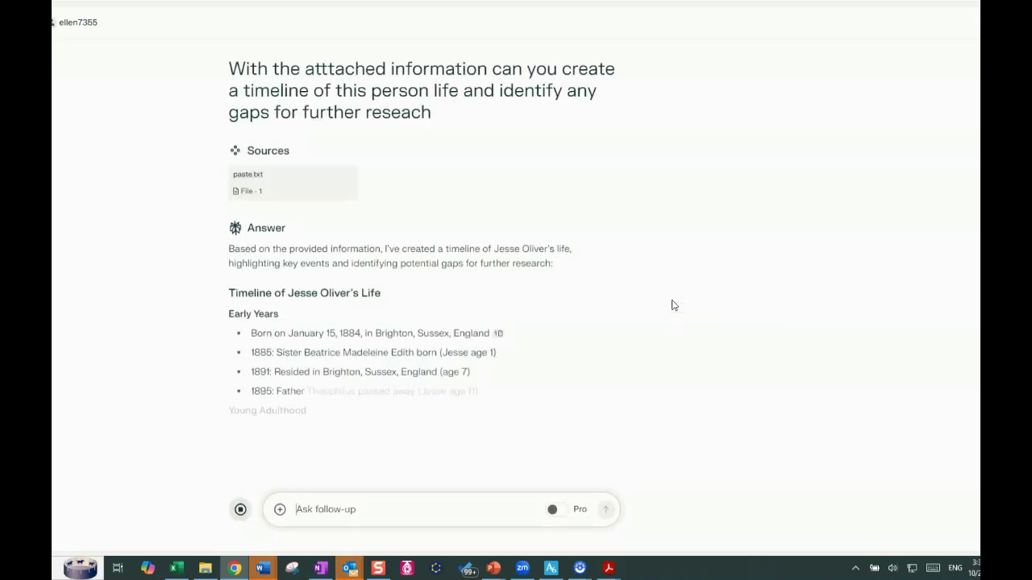
# Step: Adjust the Perplexity answer view while the timeline and ten-item gap list finish generating
pyautogui.click(702, 300)
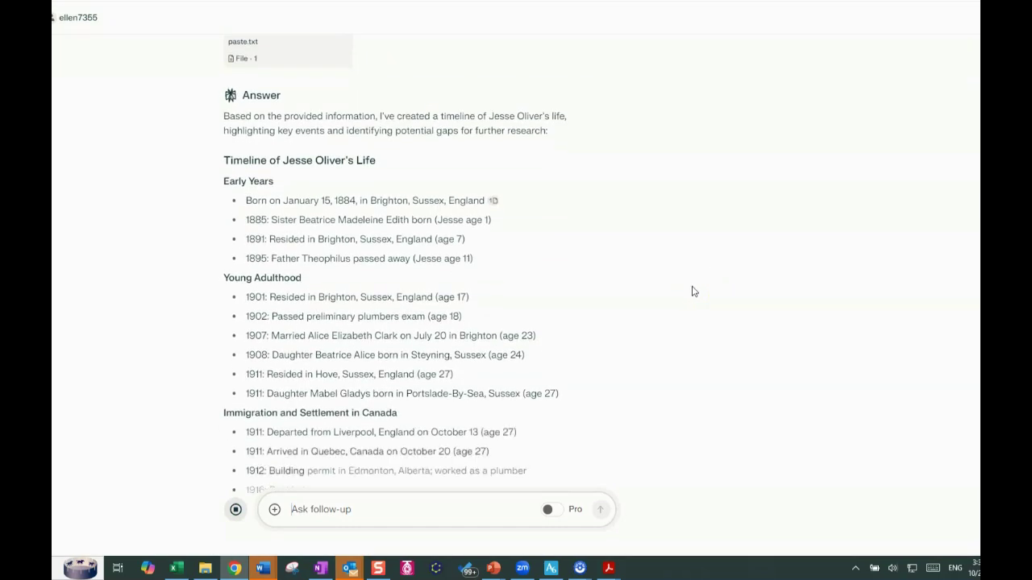
pyautogui.click(709, 239)
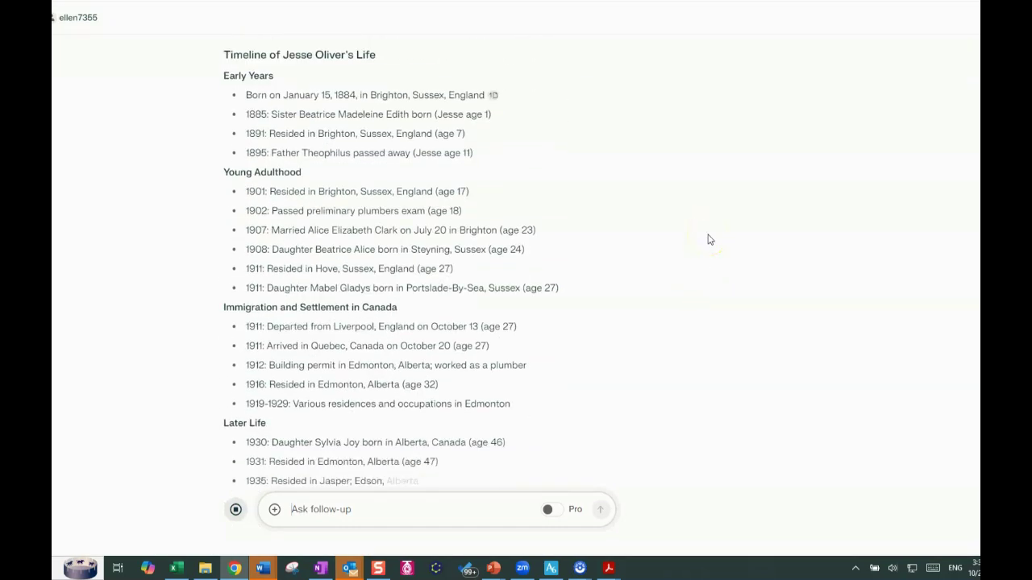
pyautogui.moveTo(698, 247); pyautogui.dragTo(658, 280)
pyautogui.click(686, 278)
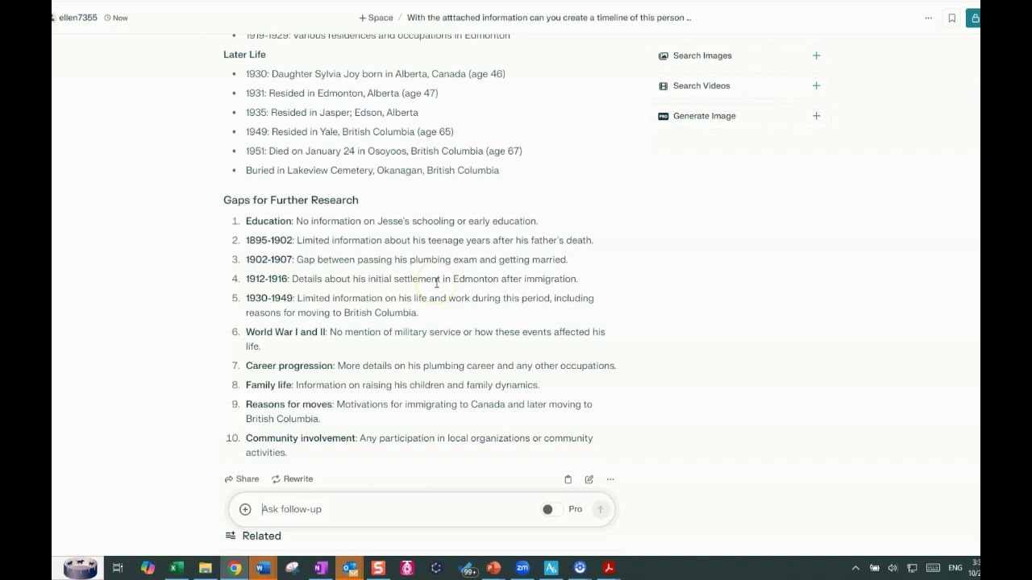
pyautogui.scroll(-1, 657, 250)
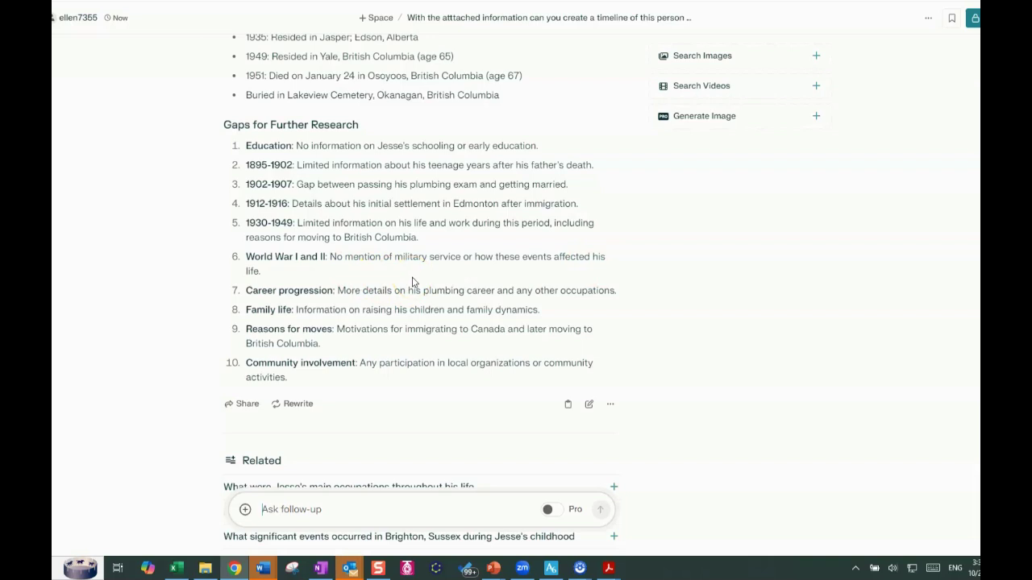
pyautogui.scroll(-3, 411, 299)
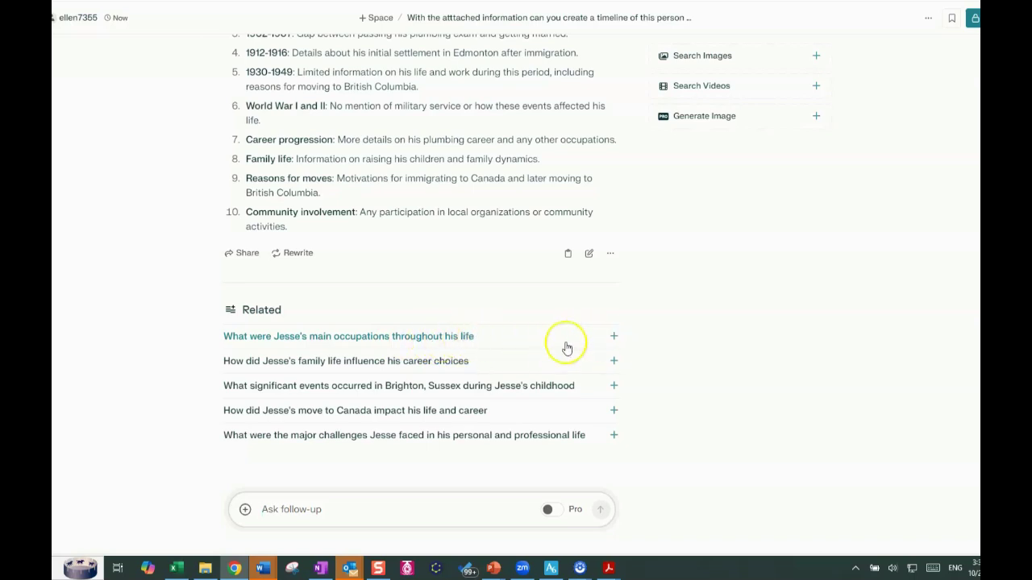
pyautogui.click(456, 346)
pyautogui.scroll(5, 457, 344)
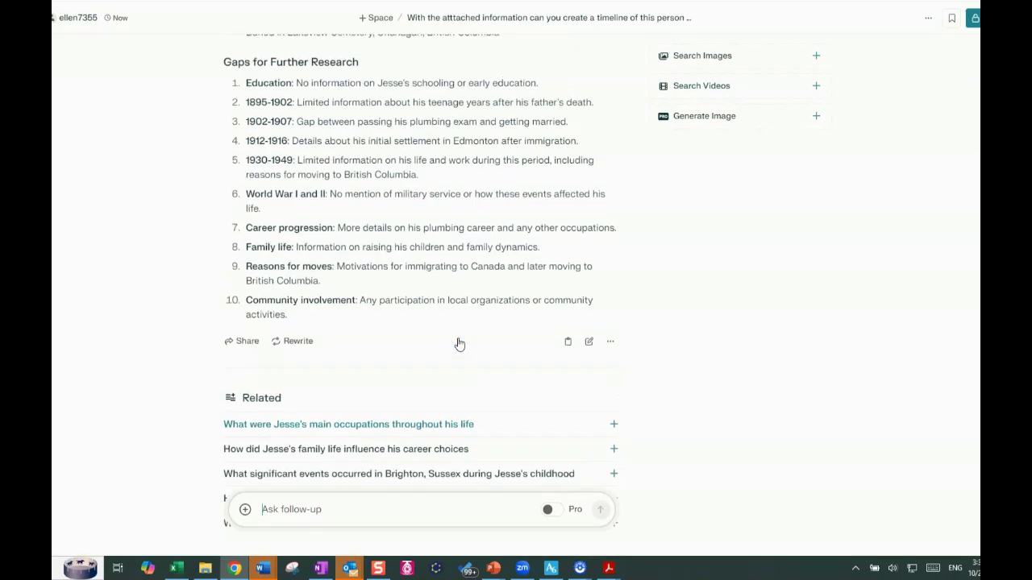
pyautogui.scroll(2, 458, 345)
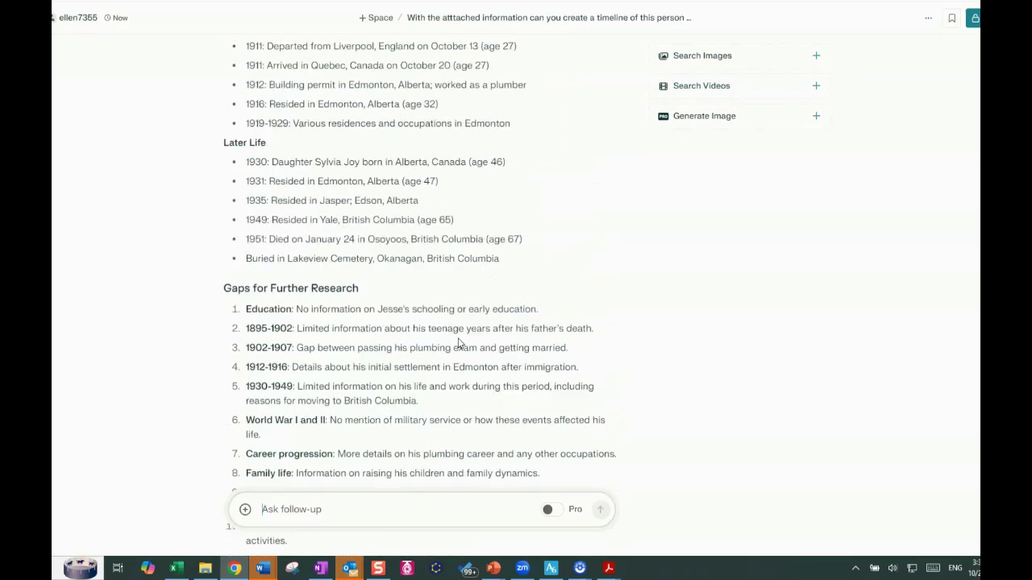
pyautogui.scroll(1, 643, 324)
pyautogui.scroll(1, 644, 324)
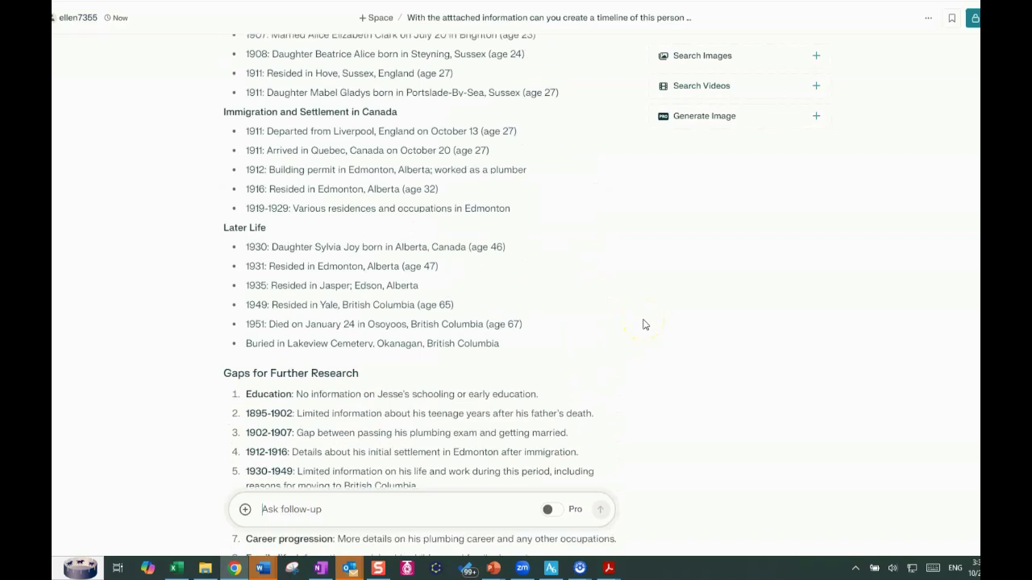
pyautogui.scroll(-3, 643, 324)
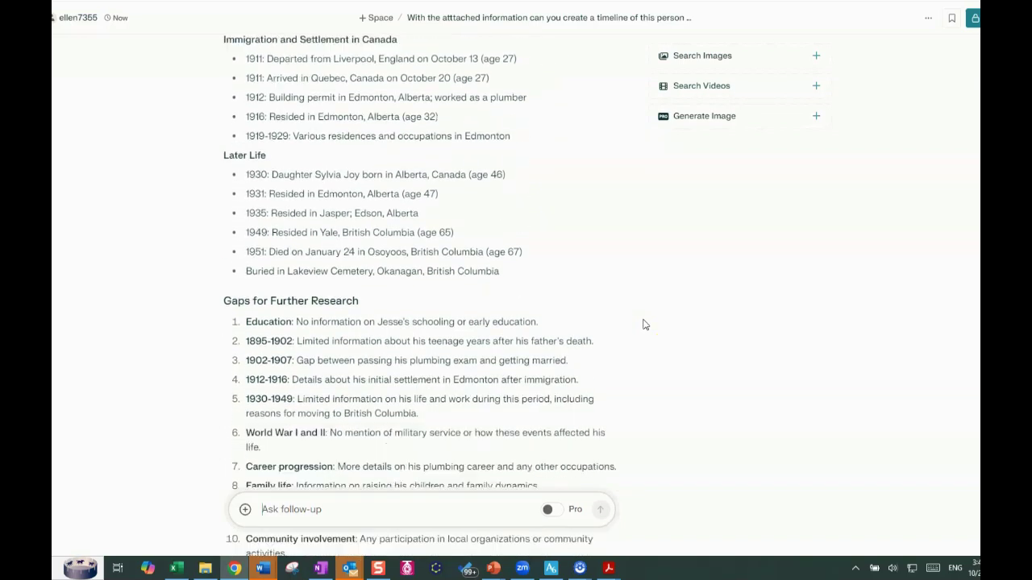
pyautogui.scroll(-2, 643, 325)
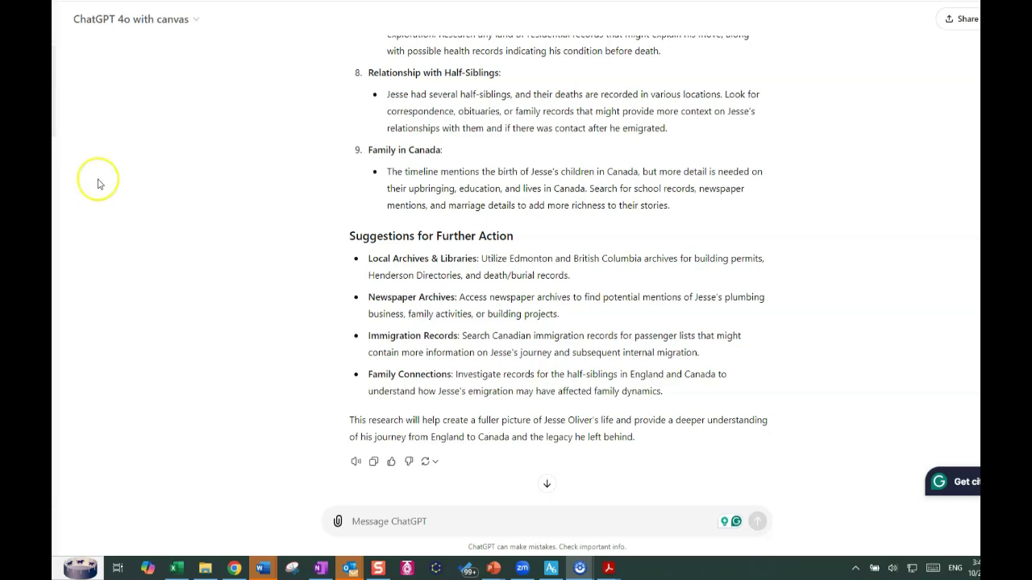
# Step: Ask ChatGPT to create a story about the great-grandfather's life
pyautogui.click(387, 522)
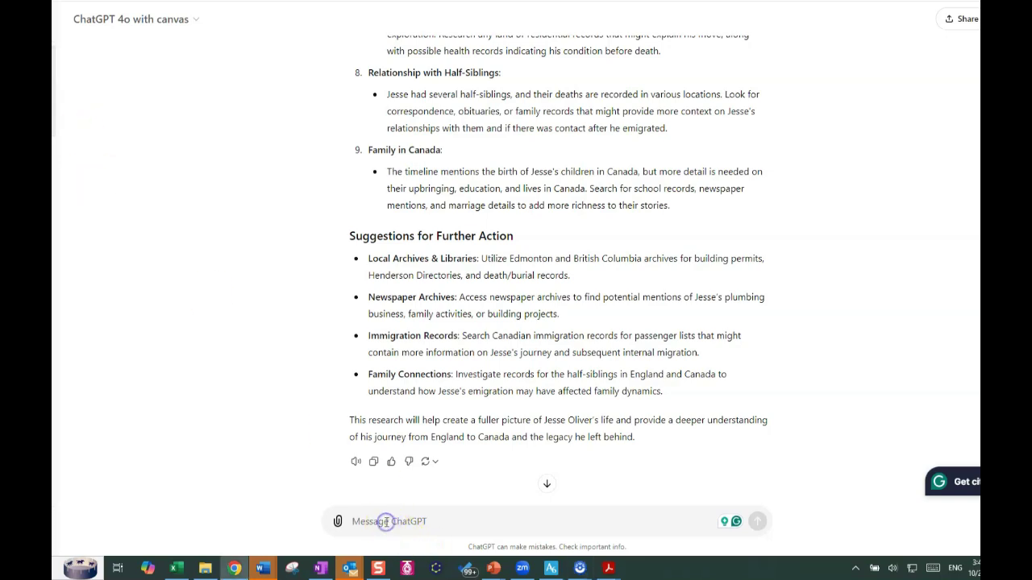
pyautogui.write('Now c')
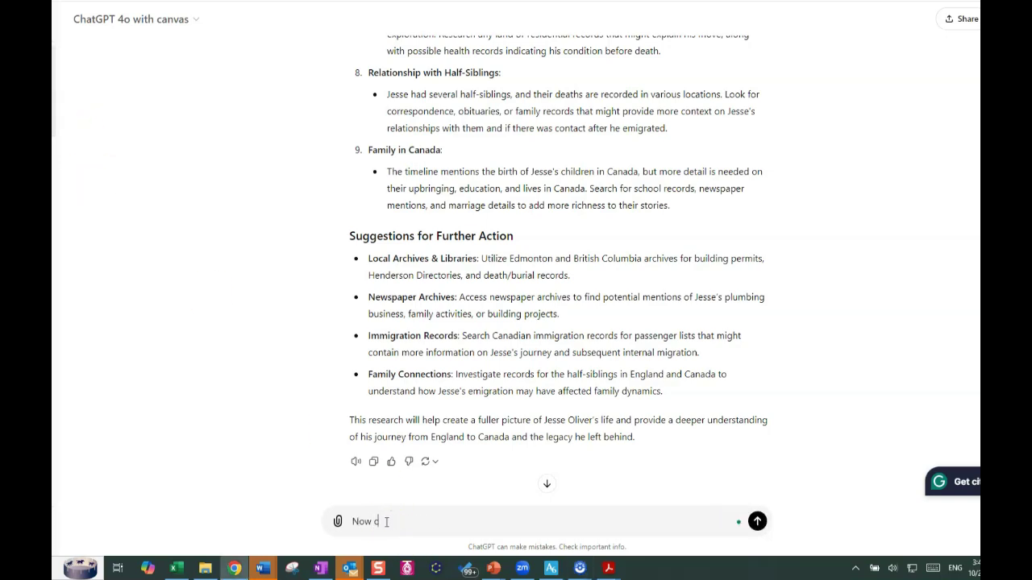
pyautogui.write('an you create a story about Jesse')
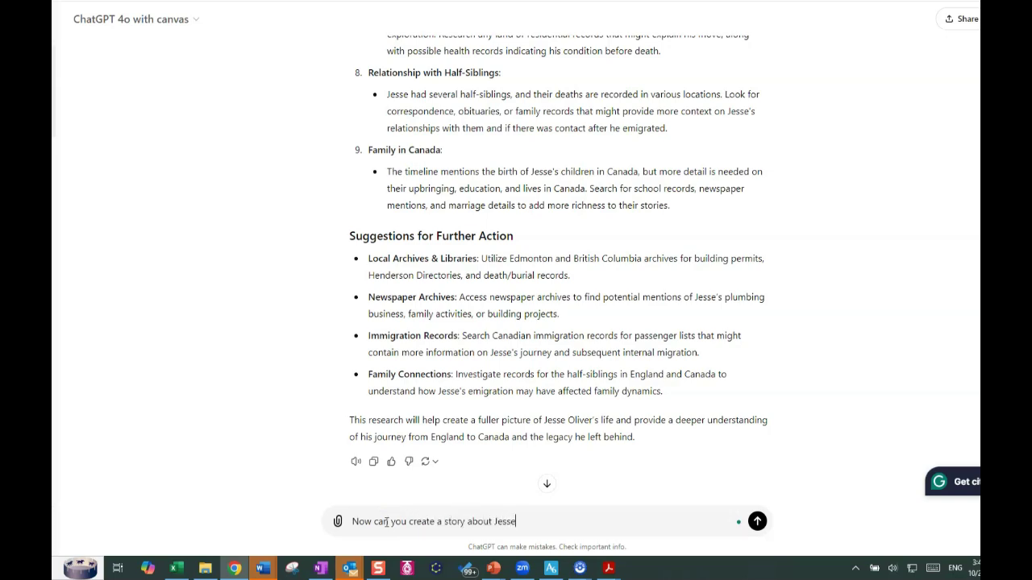
pyautogui.write(" Oliver's life.")
pyautogui.press('Return')
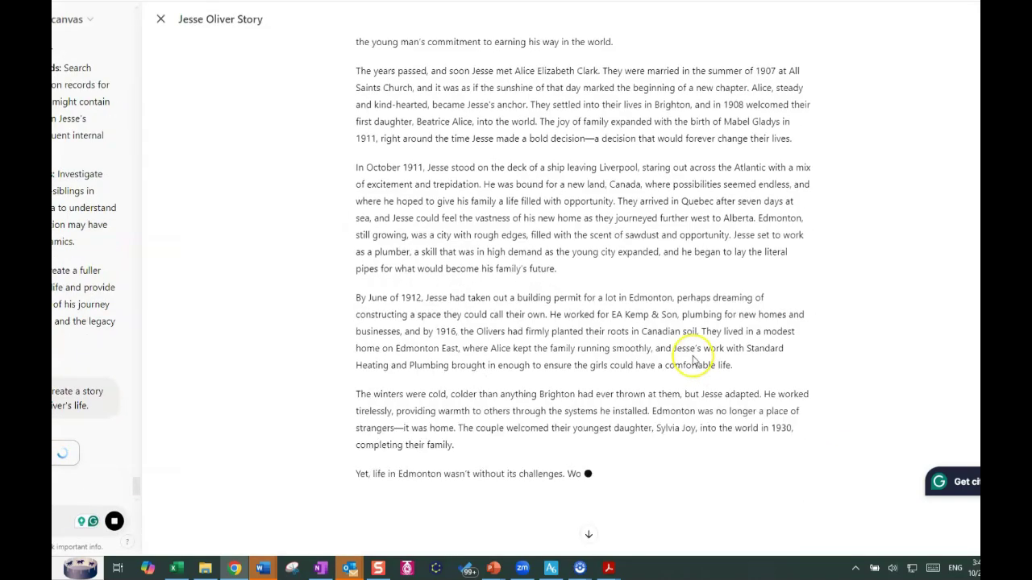
# Step: Scroll back to the top of the finished story canvas to read it from the beginning
pyautogui.scroll(3, 623, 266)
pyautogui.scroll(1, 623, 267)
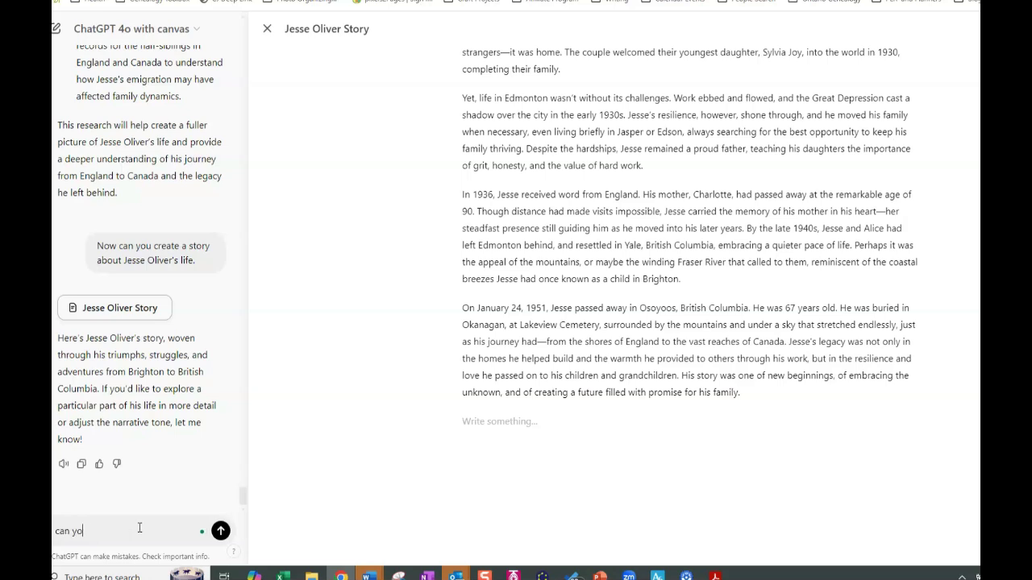
# Step: Ask ChatGPT to rewrite the great-grandfather's story in the genealogist narrator's own voice
pyautogui.write("e the story in Ellen's voice")
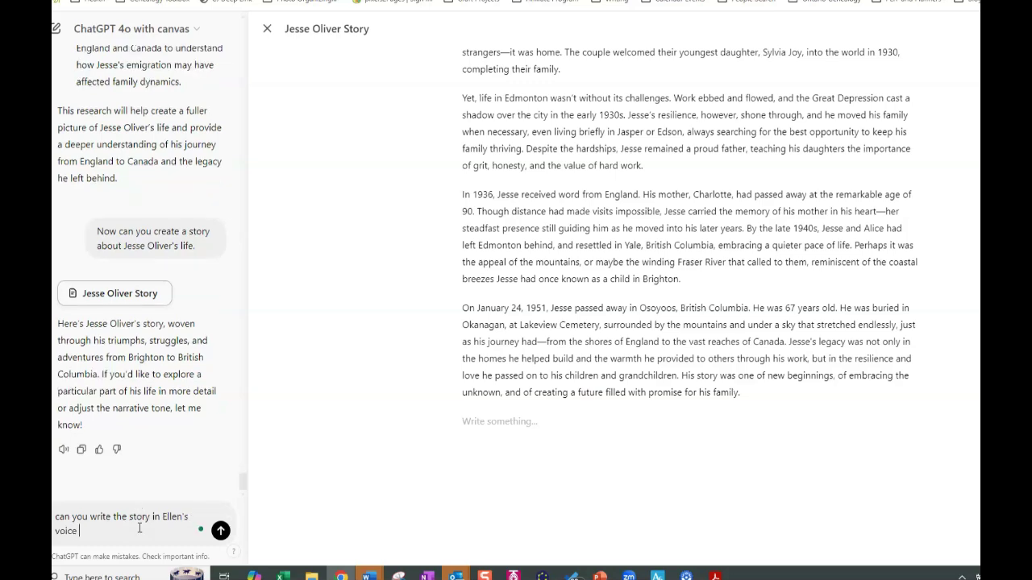
pyautogui.press('Return')
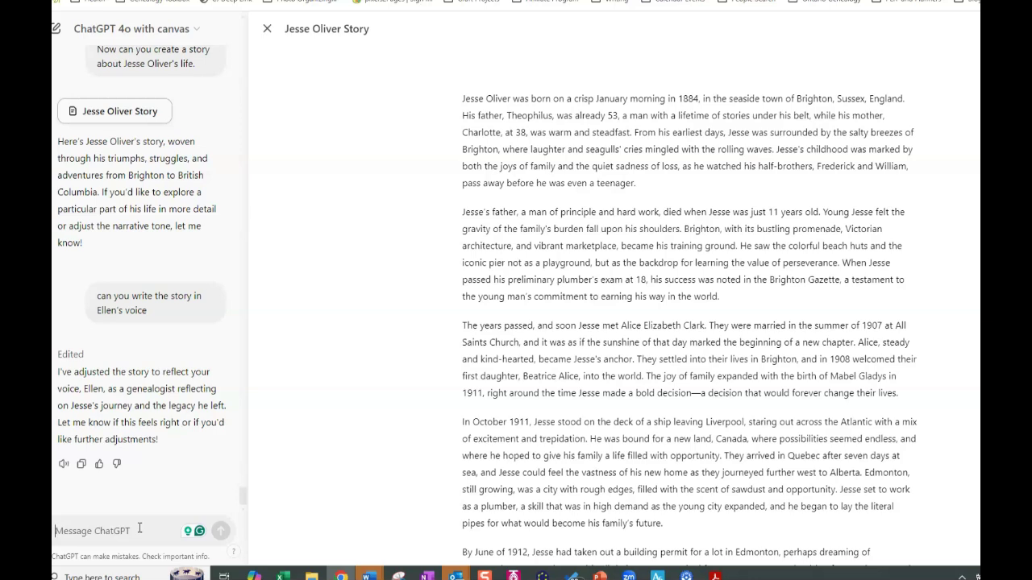
pyautogui.click(140, 528)
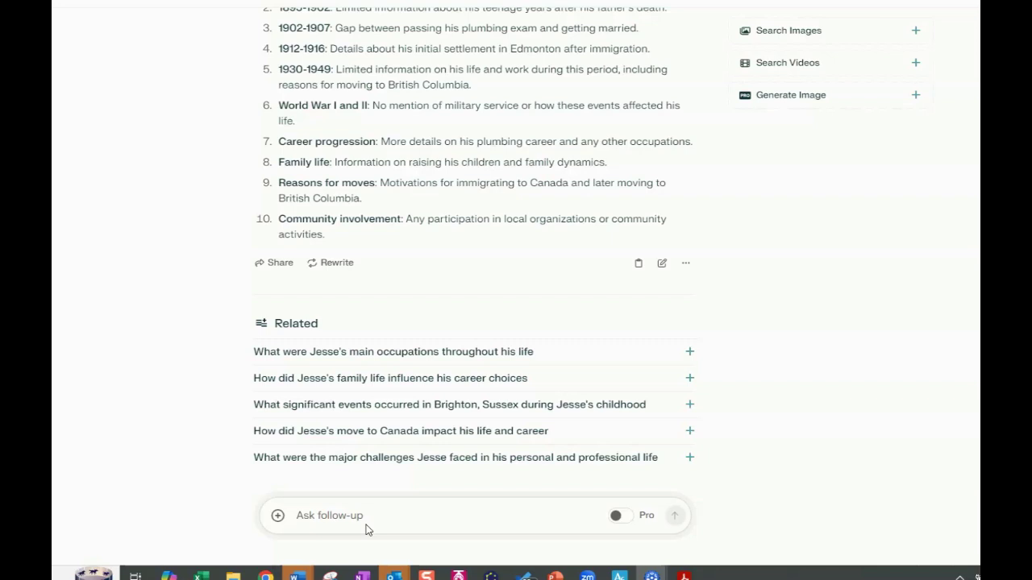
# Step: Paste the life-story request as a Perplexity follow-up to the attached records and send it
pyautogui.click(359, 514)
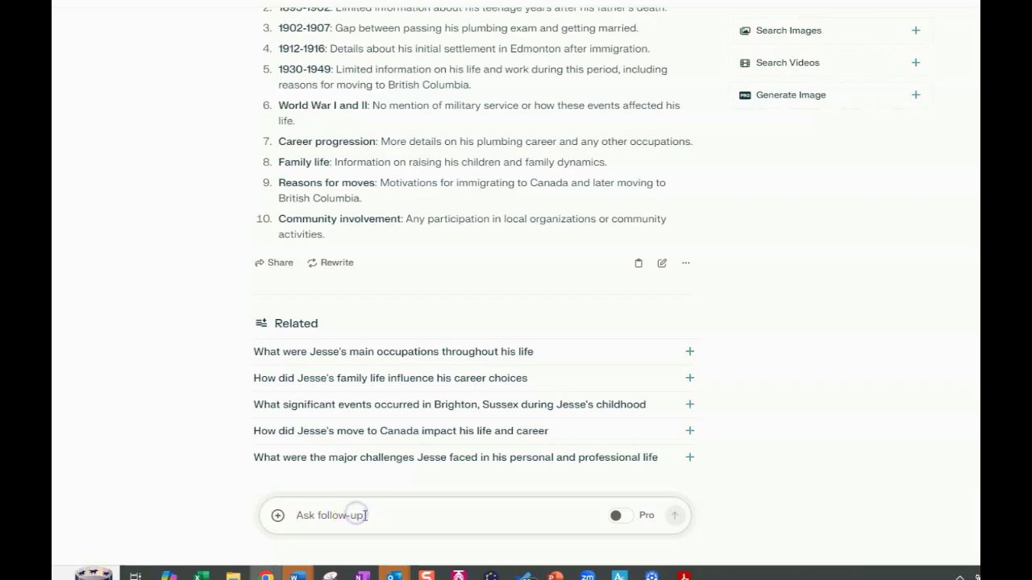
pyautogui.write("Now can you create a story about Jesse Oliver's life.")
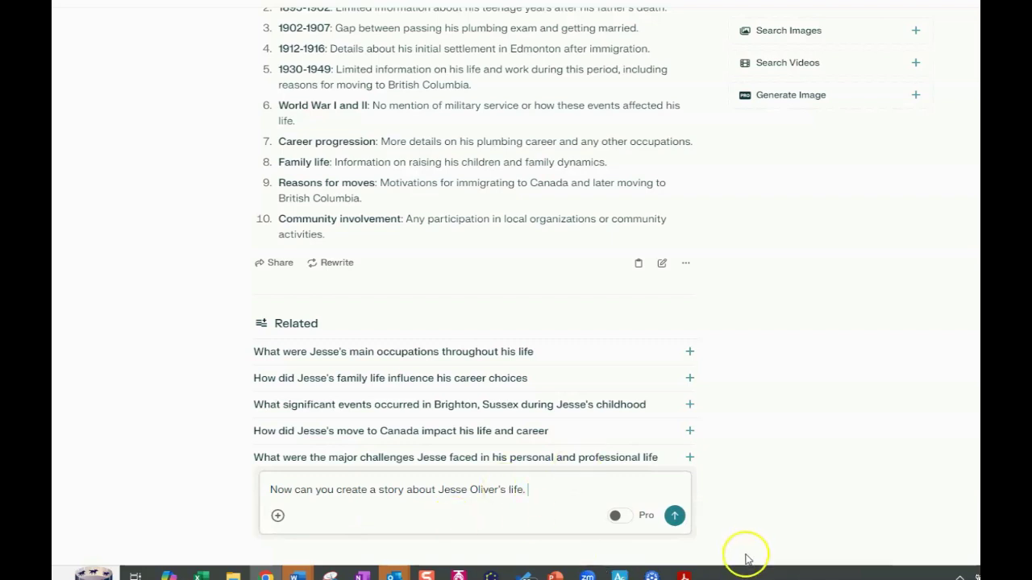
pyautogui.click(675, 518)
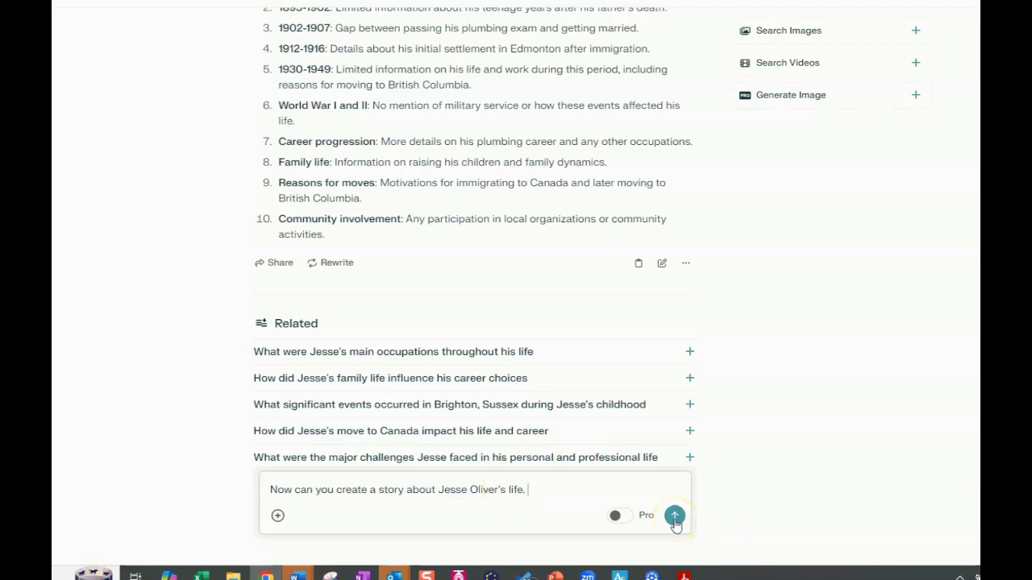
pyautogui.click(675, 520)
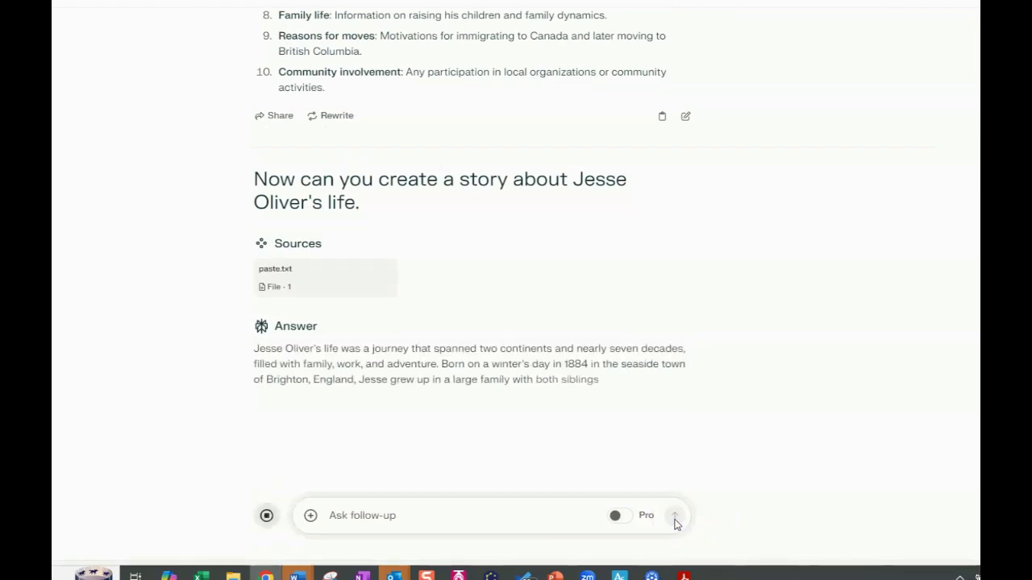
# Step: Read the streamed story's sections on the 1907 Brighton marriage, 1911 emigration and Canadian life
pyautogui.click(679, 522)
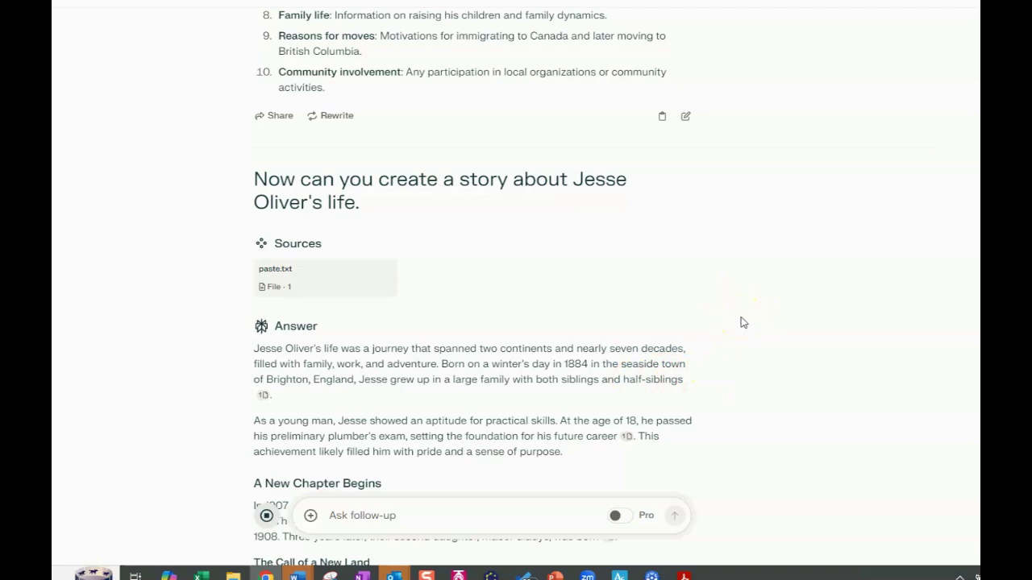
pyautogui.scroll(-2, 693, 355)
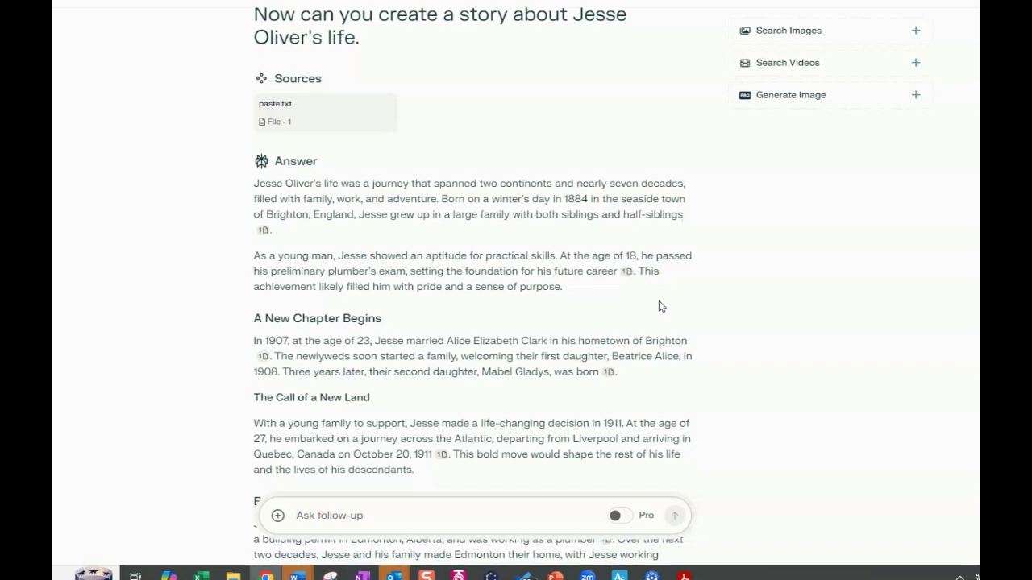
pyautogui.scroll(-1, 658, 306)
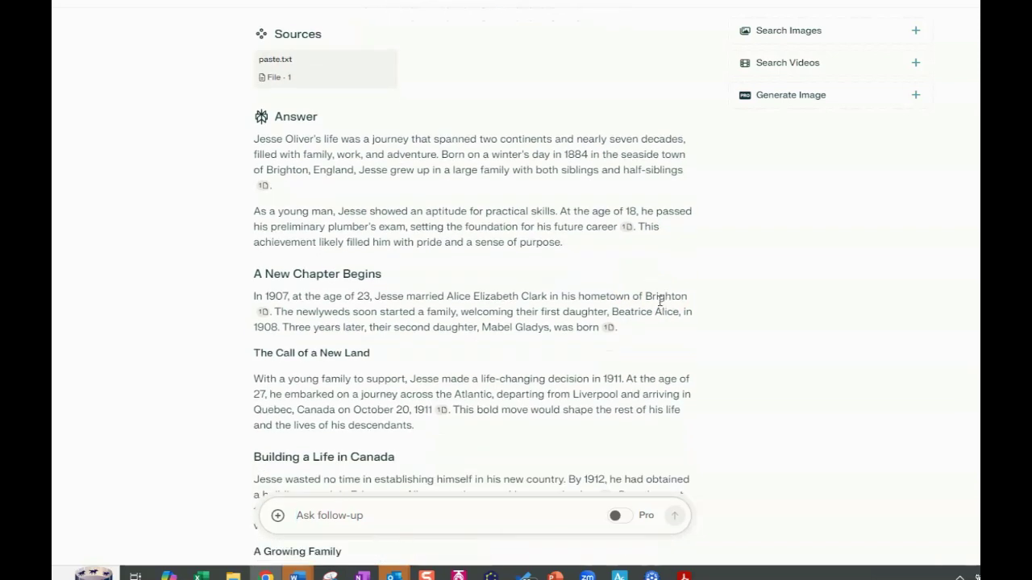